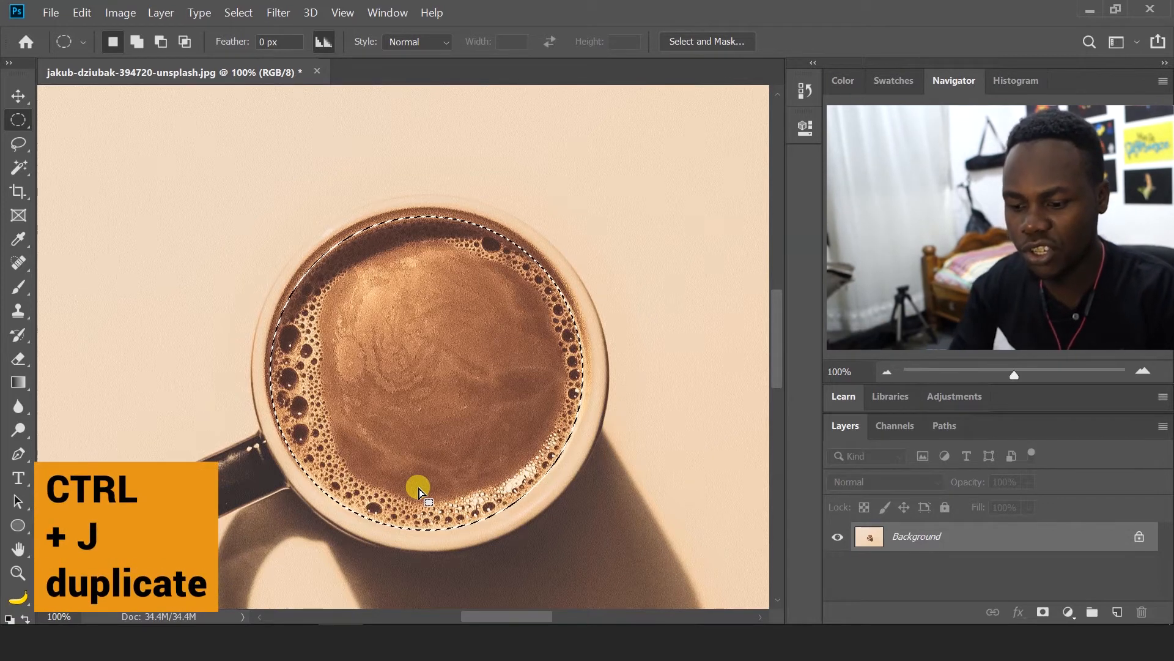
Copy the selected coffee surface inside the mug rim onto its own new layer
{"action": "key", "text": "ctrl+j"}
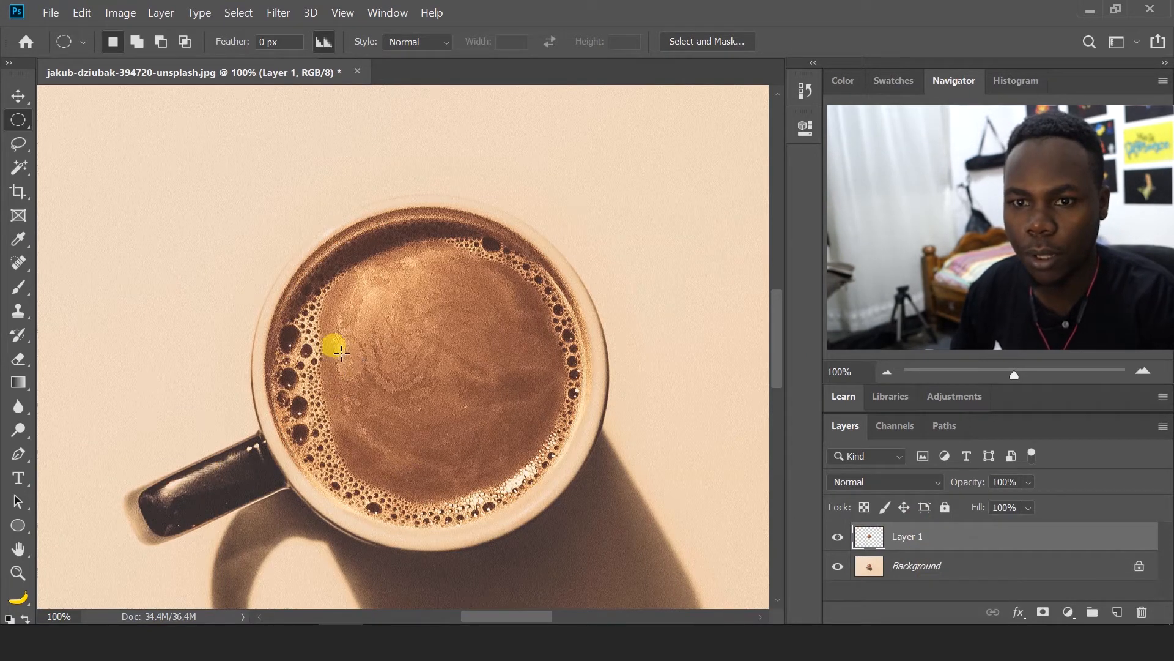
Open the nebula image nasa-89125-unsplash.jpg from the Downloads folder
{"action": "left_click", "coordinate": [50, 13]}
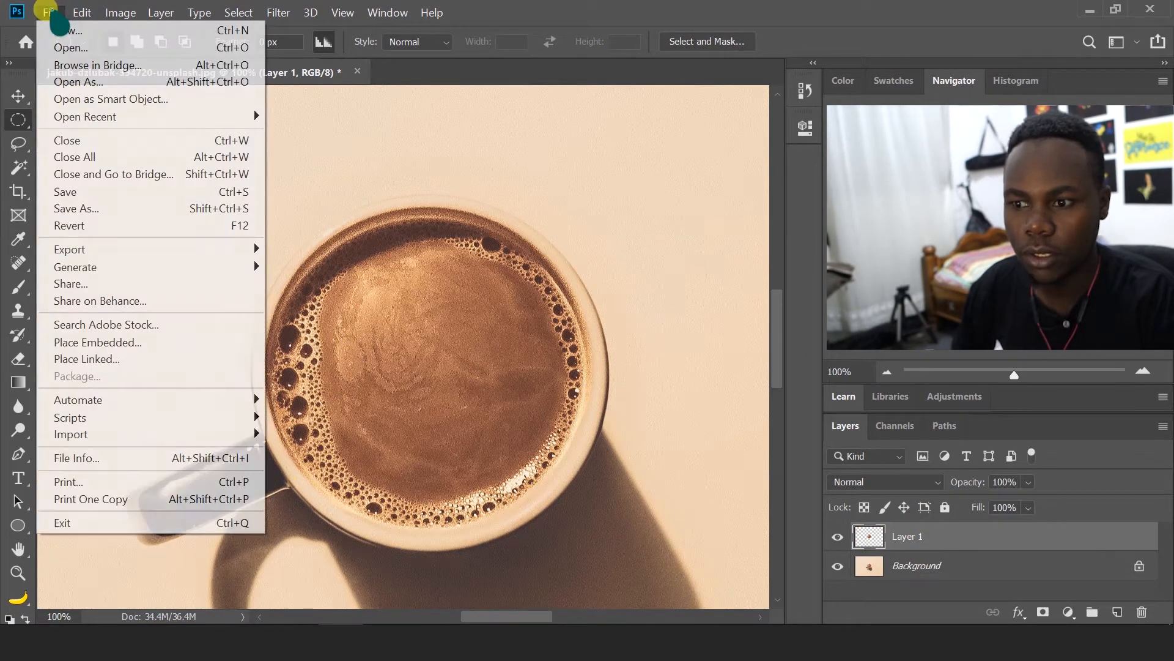
{"action": "left_click", "coordinate": [43, 12]}
{"action": "key", "text": "ctrl+o"}
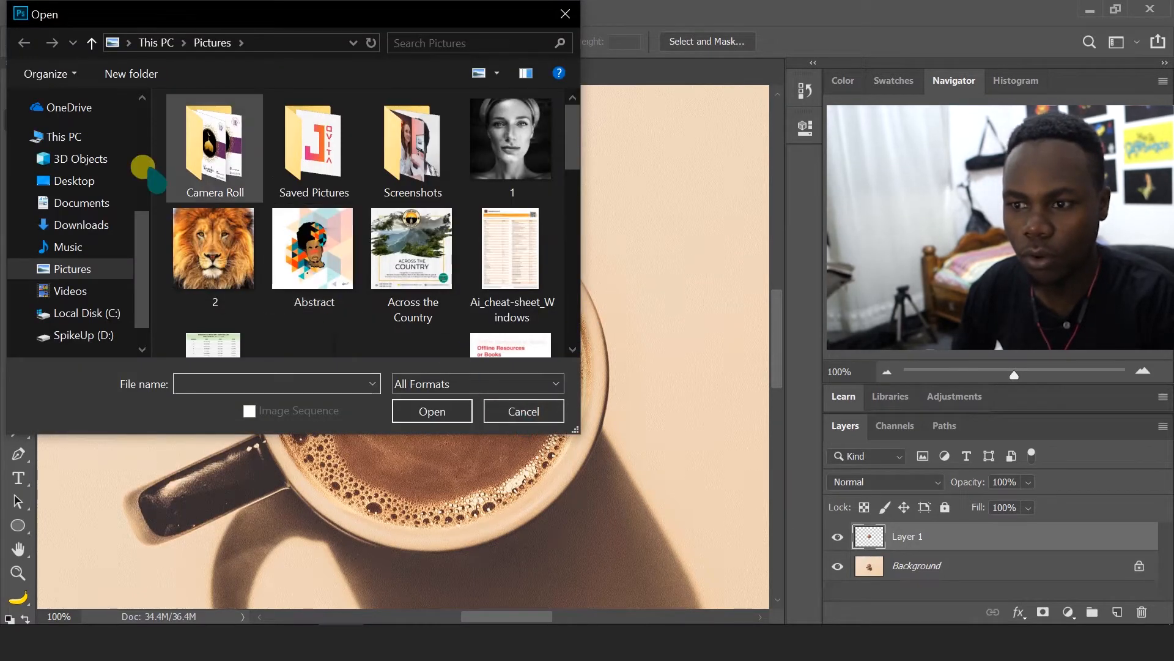
{"action": "left_click", "coordinate": [81, 225]}
{"action": "scroll", "coordinate": [413, 207], "scroll_direction": "down", "scroll_amount": 10}
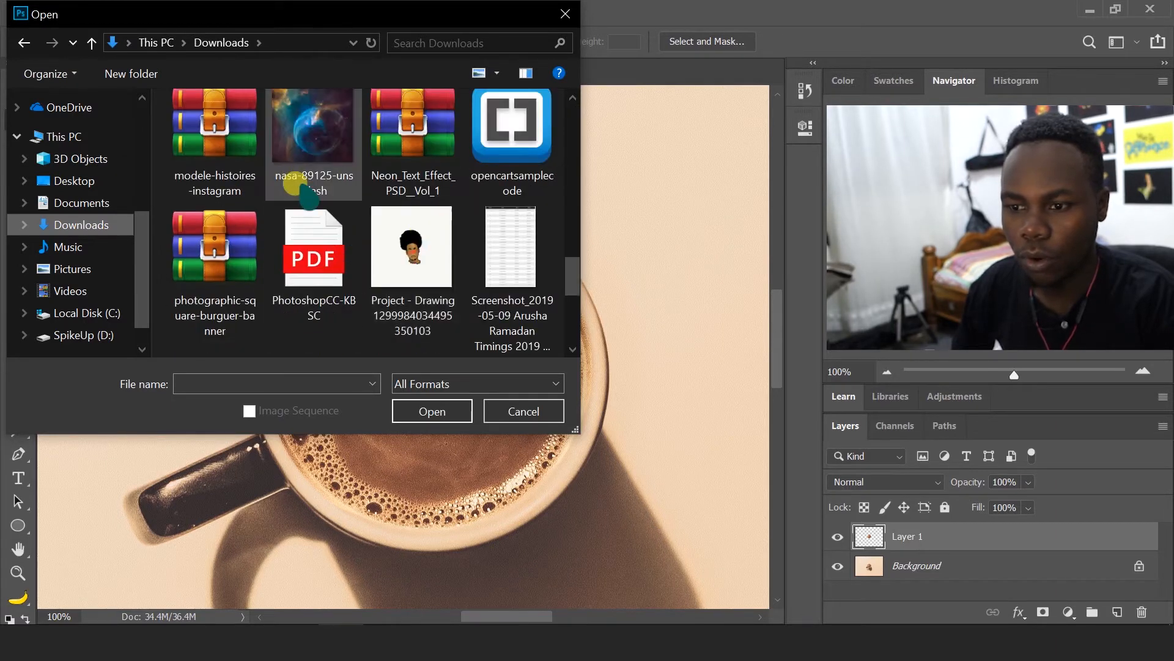
{"action": "key", "text": "Escape"}
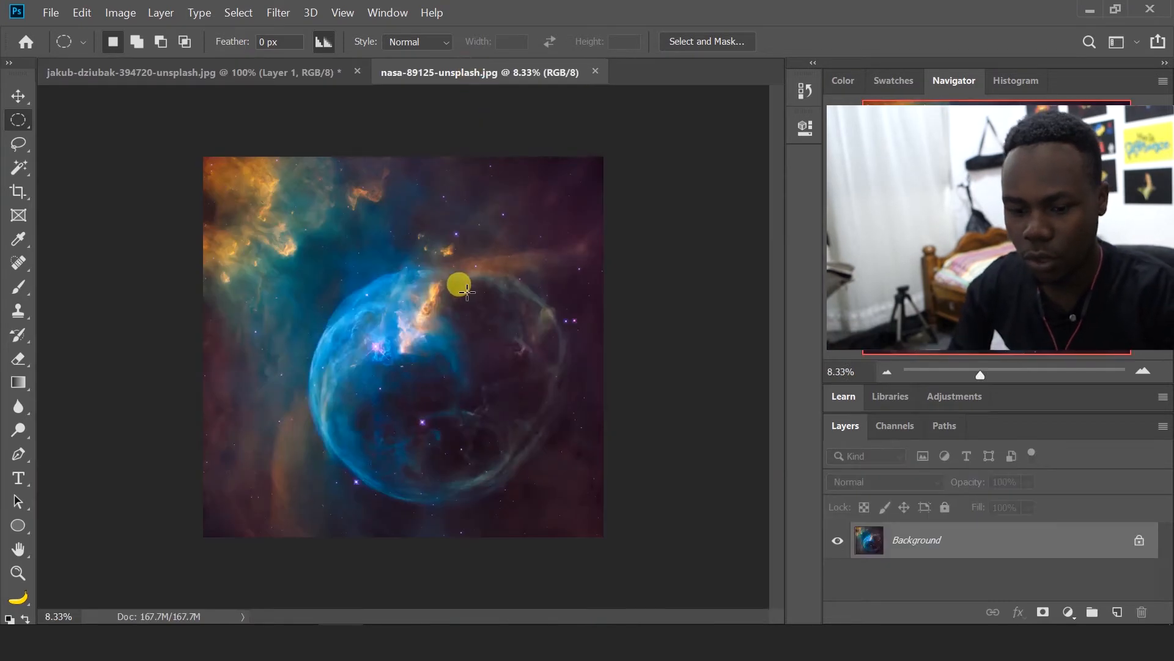
Copy the entire nebula image and paste it as a new layer above Layer 1 in the coffee mug document
{"action": "key", "text": "ctrl+a"}
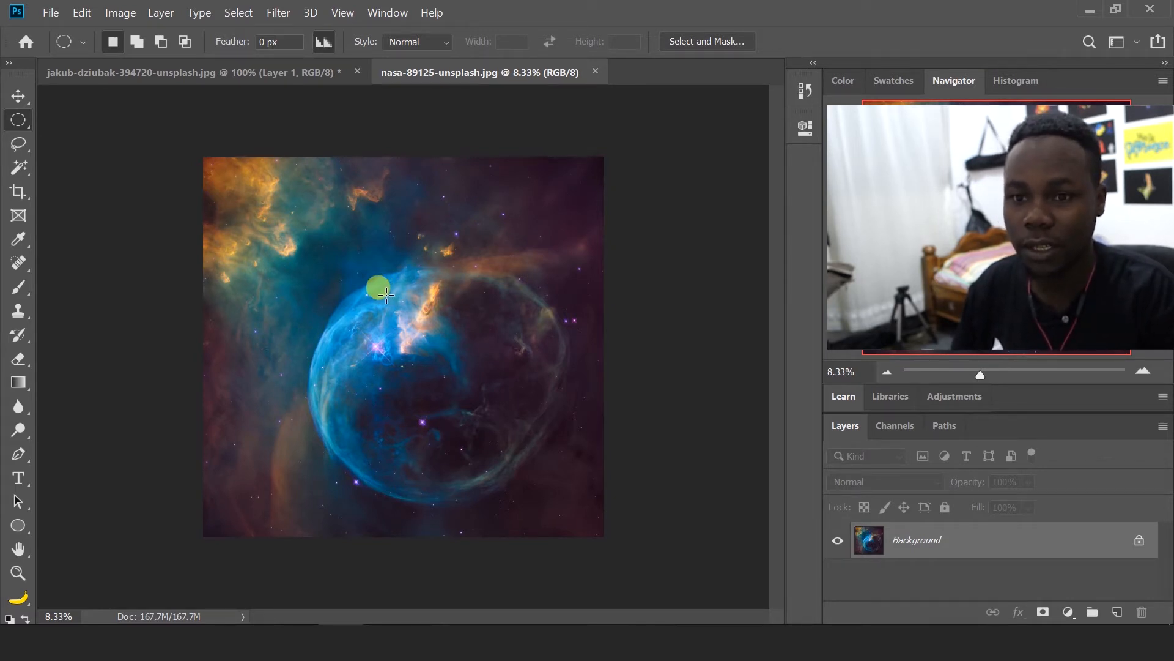
{"action": "left_click", "coordinate": [187, 69]}
{"action": "key", "text": "v"}
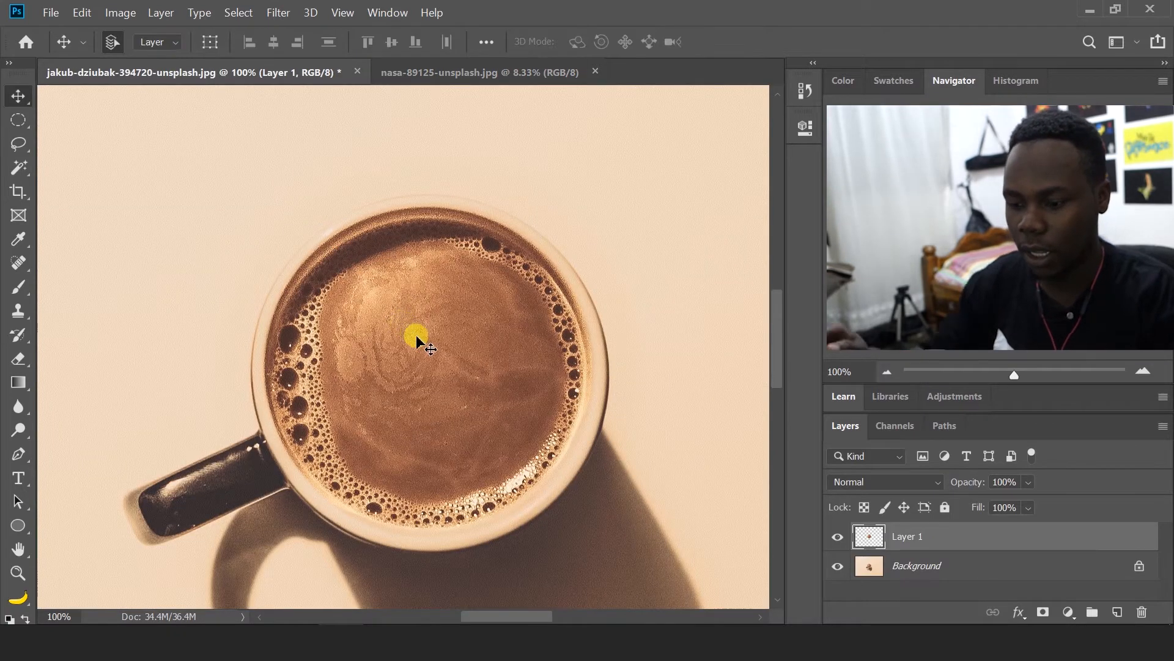
{"action": "key", "text": "ctrl+v"}
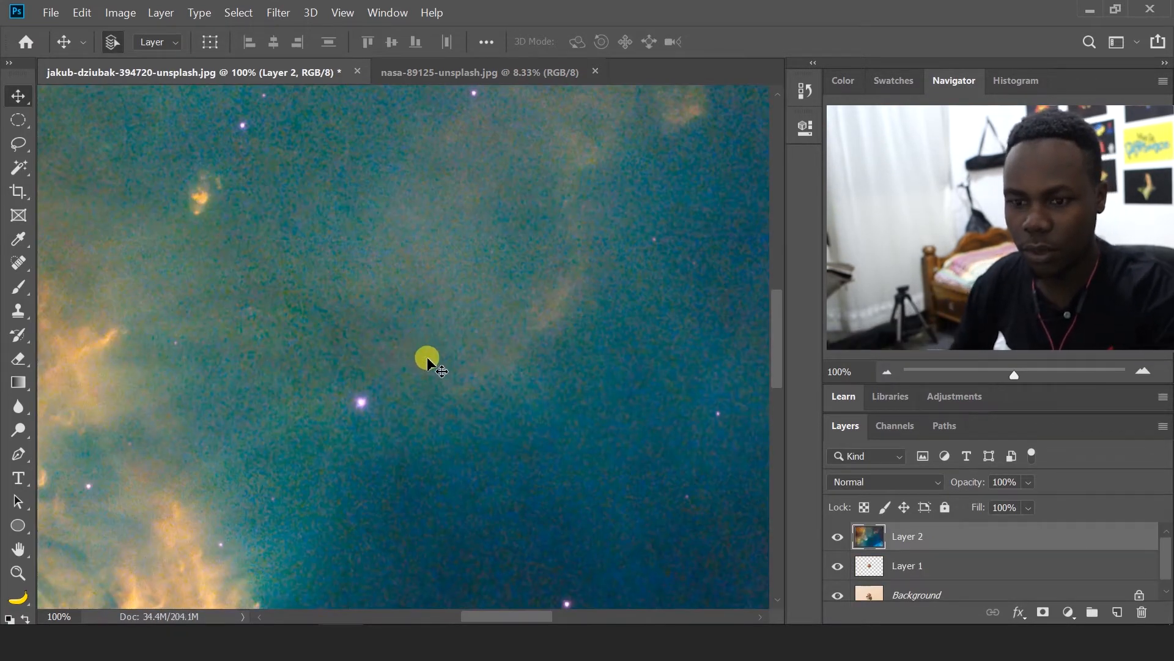
{"action": "key", "text": "ctrl+0"}
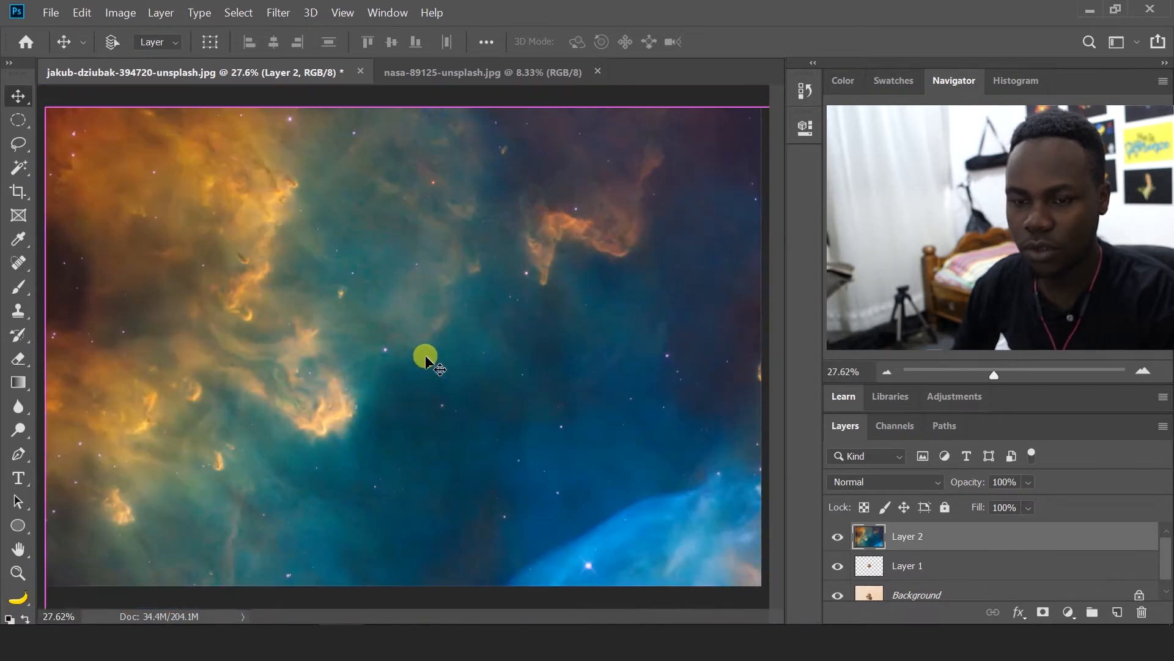
Scale the pasted nebula layer down to about 7.75% and position it over the mug opening
{"action": "key", "text": "ctrl+t"}
{"action": "left_click_drag", "start_coordinate": [467, 395], "coordinate": [509, 359]}
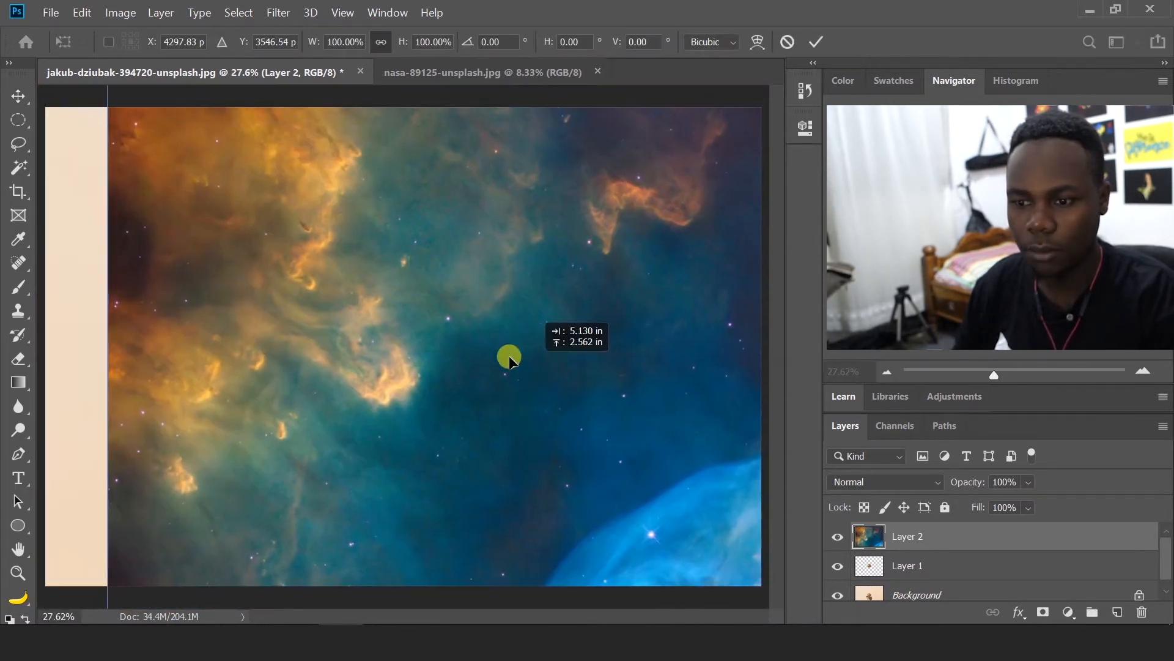
{"action": "left_click_drag", "start_coordinate": [283, 220], "coordinate": [235, 290]}
{"action": "left_click_drag", "start_coordinate": [85, 112], "coordinate": [417, 352]}
{"action": "left_click_drag", "start_coordinate": [517, 418], "coordinate": [360, 199]}
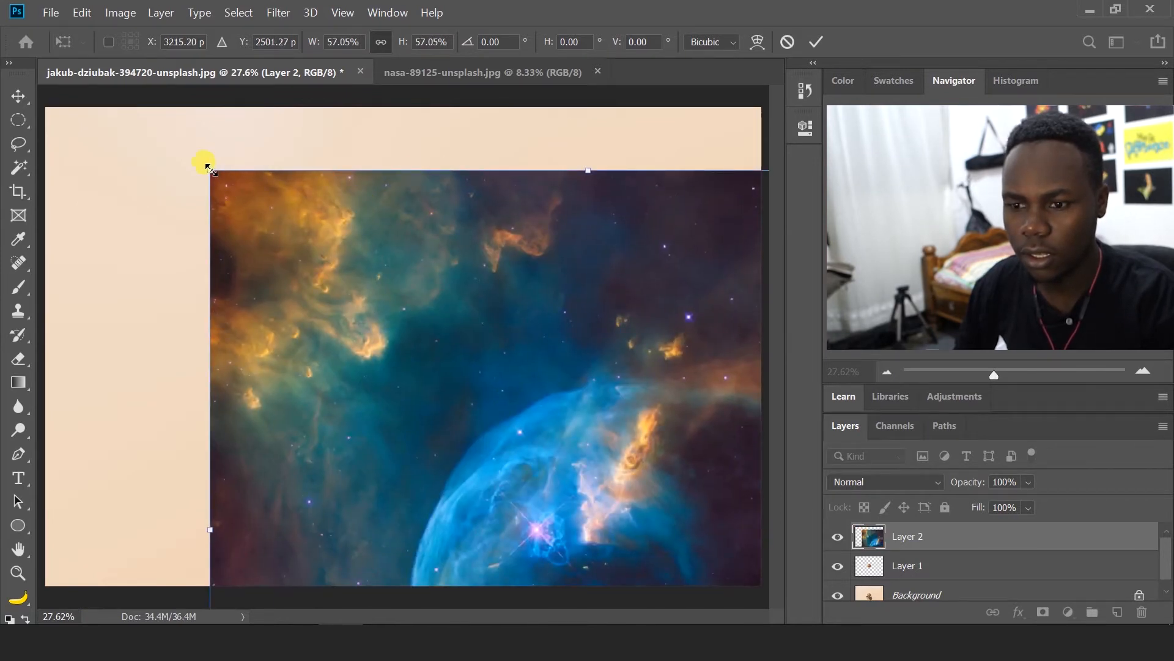
{"action": "left_click_drag", "start_coordinate": [208, 167], "coordinate": [486, 432]}
{"action": "left_click_drag", "start_coordinate": [593, 472], "coordinate": [393, 279]}
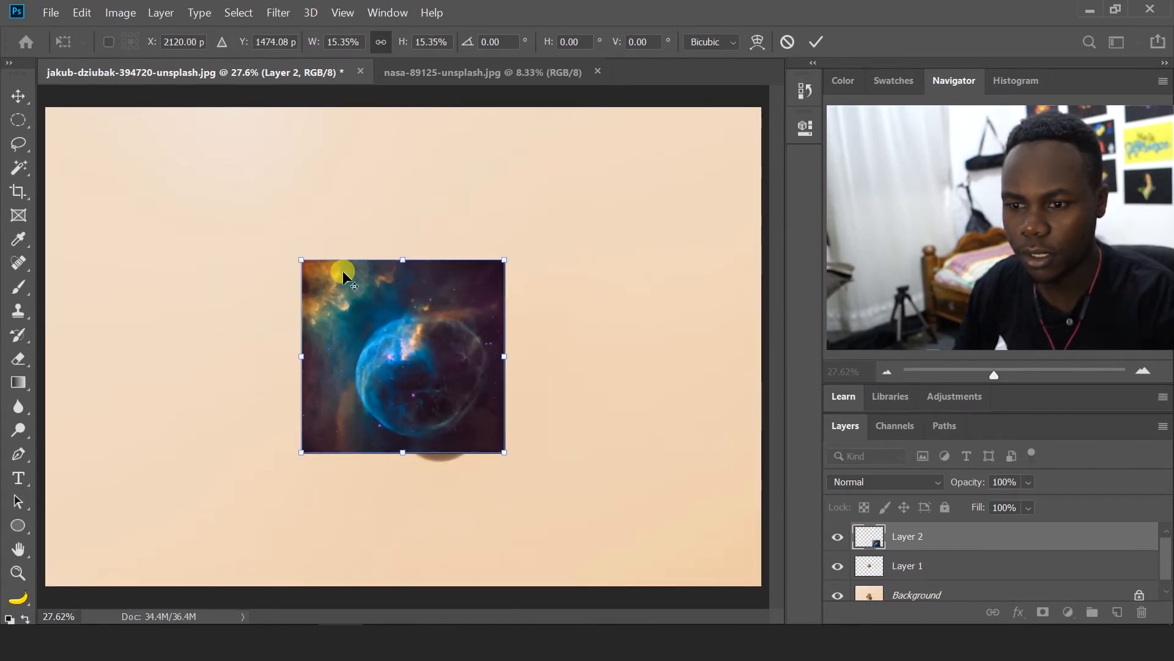
{"action": "left_click_drag", "start_coordinate": [302, 260], "coordinate": [351, 307]}
{"action": "mouse_move", "coordinate": [383, 356]}
{"action": "left_mouse_down"}
{"action": "mouse_move", "coordinate": [382, 329]}
{"action": "mouse_move", "coordinate": [383, 343]}
{"action": "left_mouse_up"}
{"action": "double_click", "coordinate": [396, 344]}
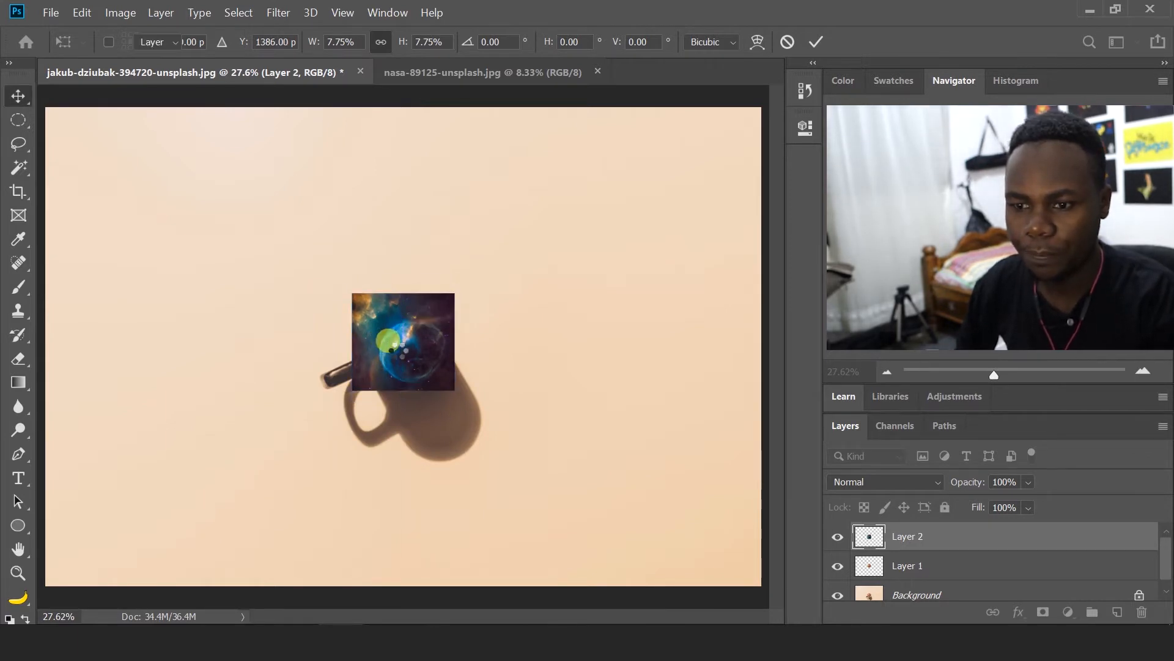
Clip the nebula layer to the coffee cutout on Layer 1 with a clipping mask
{"action": "scroll", "coordinate": [391, 343], "scroll_direction": "up", "scroll_amount": 3}
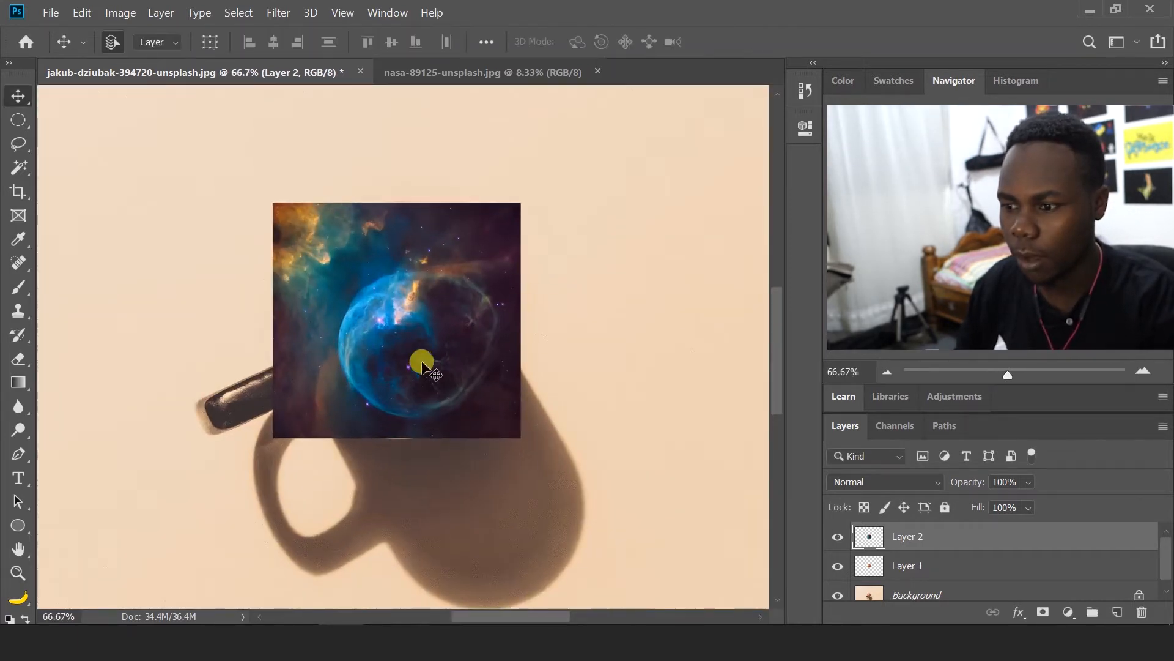
{"action": "key", "text": "ctrl+alt"}
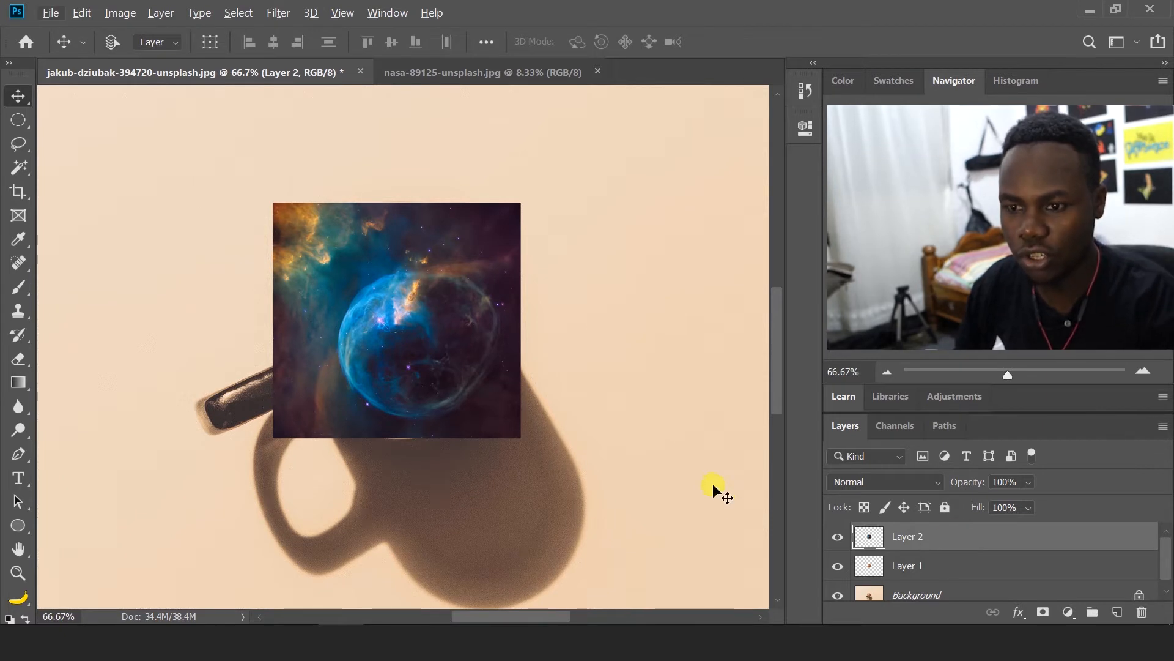
{"action": "key", "text": "ctrl+alt+g"}
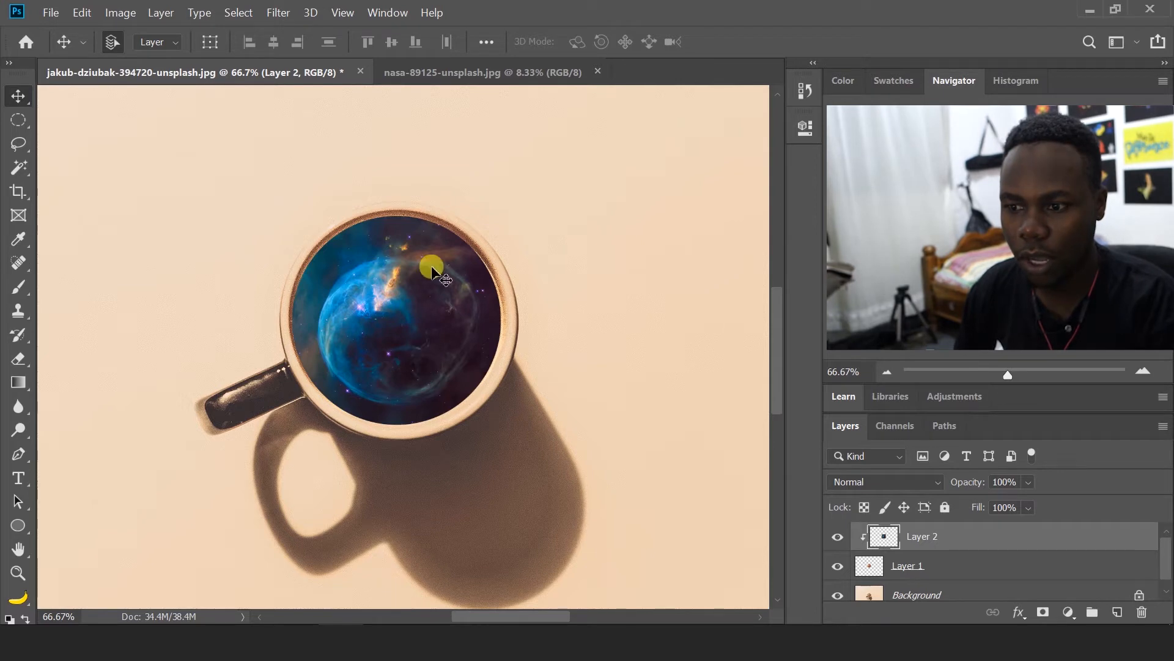
Duplicate the clipped nebula Layer 2 and lower the copy's opacity to 17%
{"action": "key", "text": "z"}
{"action": "left_click", "coordinate": [389, 270]}
{"action": "left_click", "coordinate": [389, 270]}
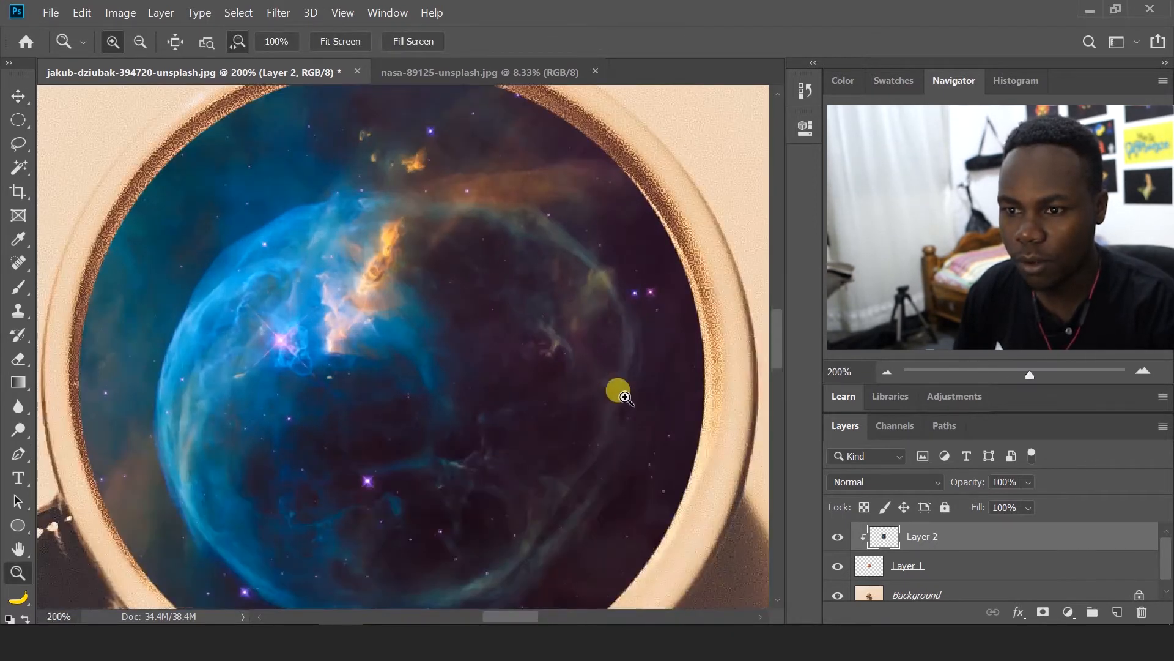
{"action": "left_click", "coordinate": [636, 340], "text": "alt"}
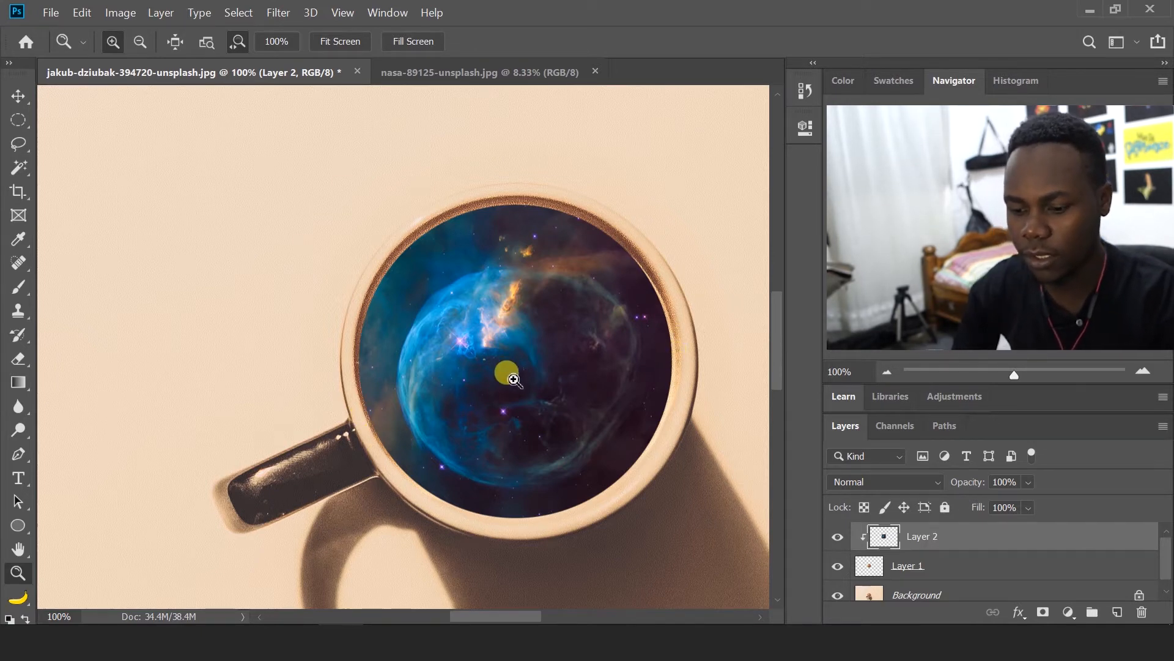
{"action": "key", "text": "v"}
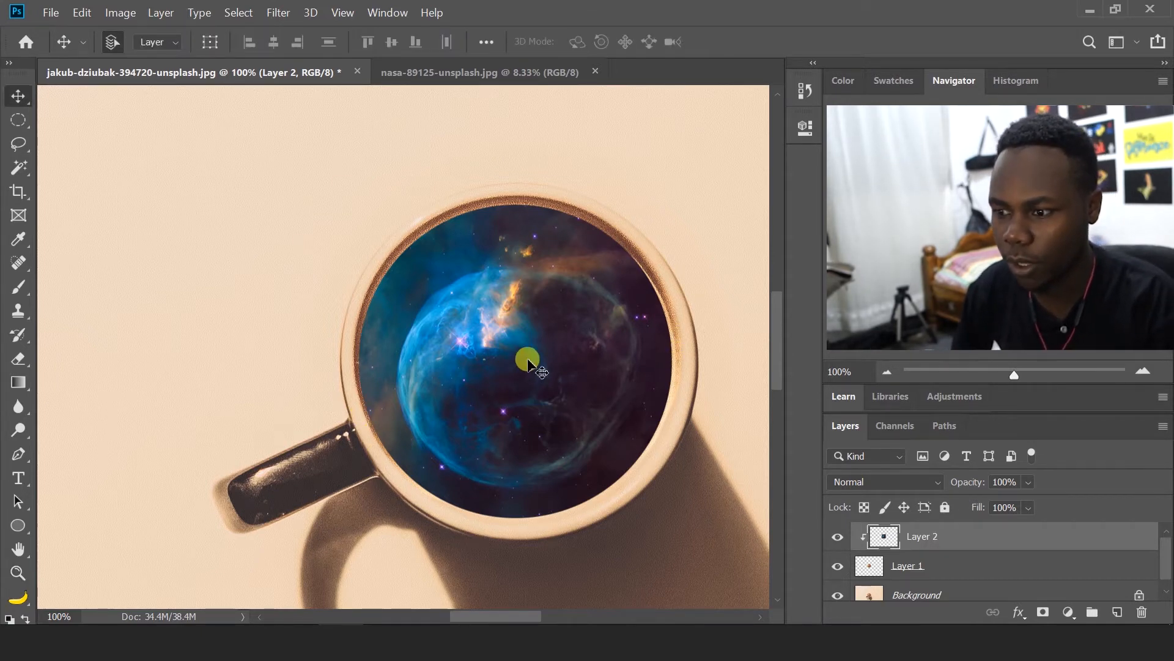
{"action": "key", "text": "ctrl+j"}
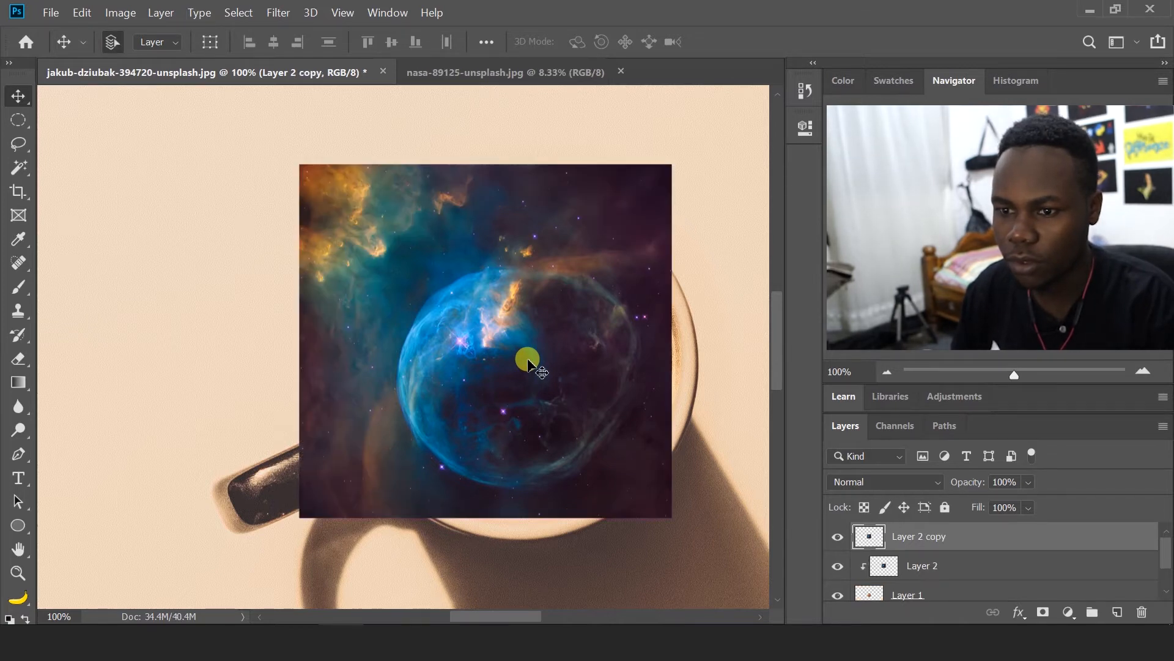
{"action": "left_click_drag", "start_coordinate": [948, 480], "coordinate": [889, 490]}
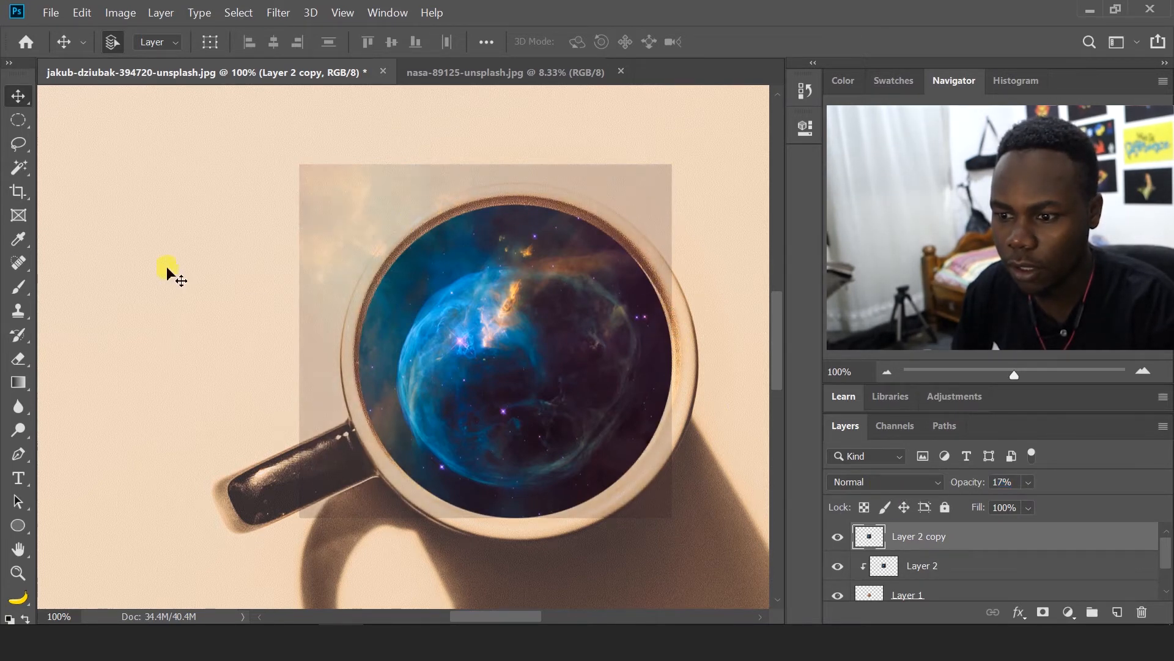
{"action": "left_click", "coordinate": [17, 121]}
{"action": "left_click_drag", "start_coordinate": [375, 219], "coordinate": [682, 531]}
{"action": "left_click_drag", "start_coordinate": [630, 474], "coordinate": [619, 457]}
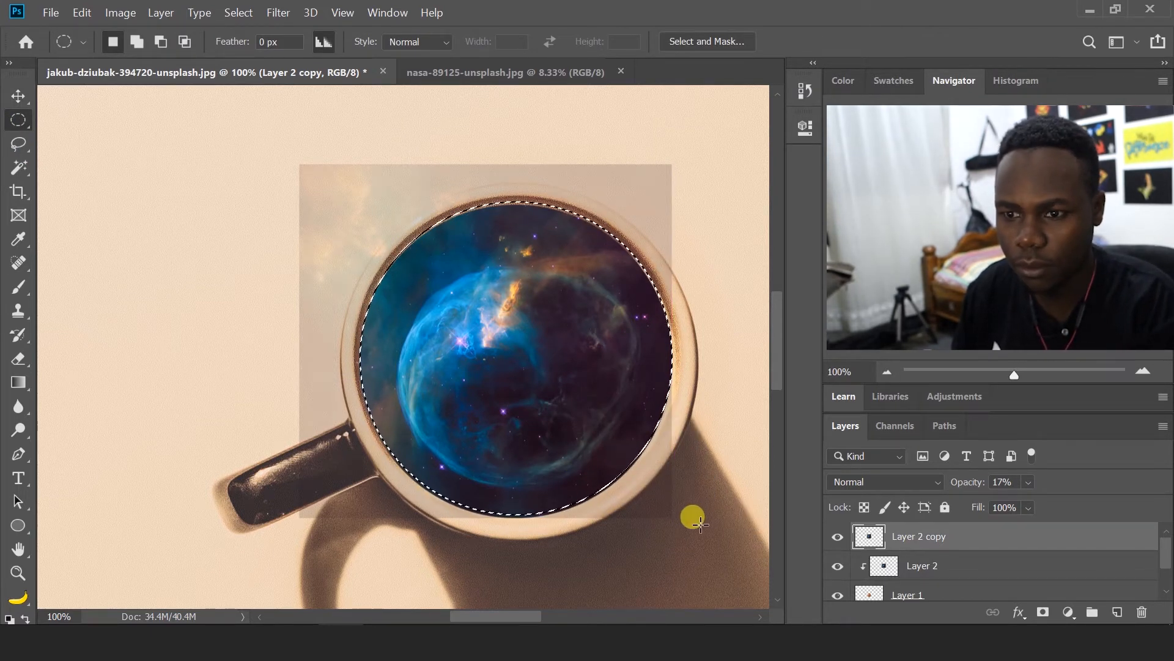
{"action": "key", "text": "ctrl+d"}
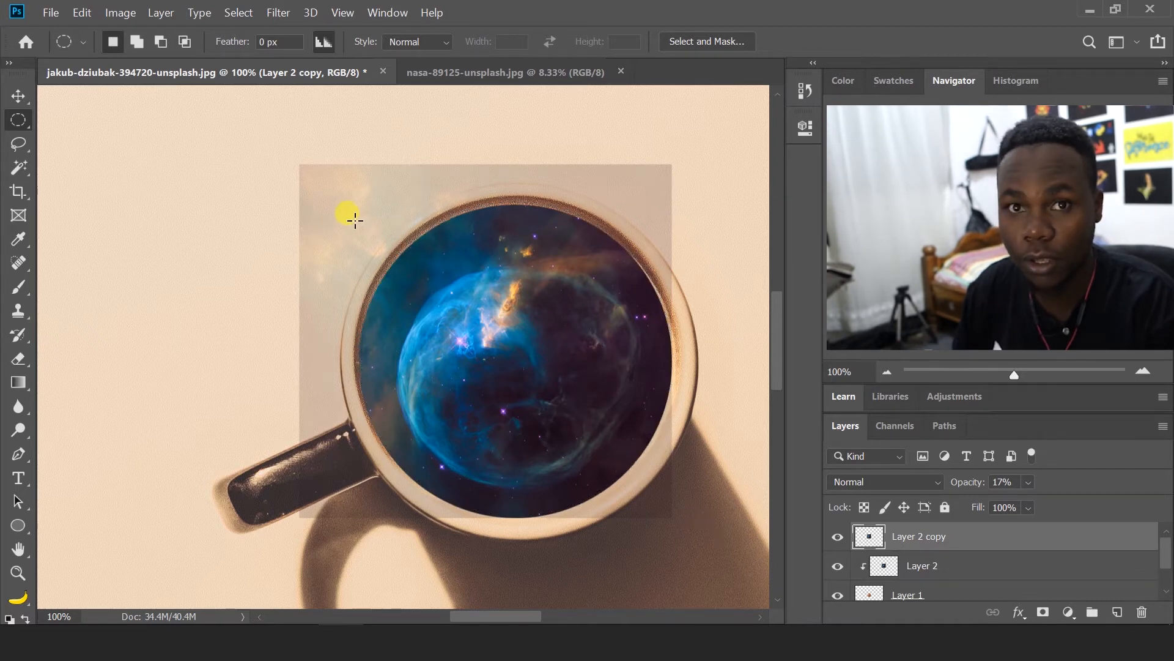
{"action": "left_click_drag", "start_coordinate": [336, 190], "coordinate": [681, 525]}
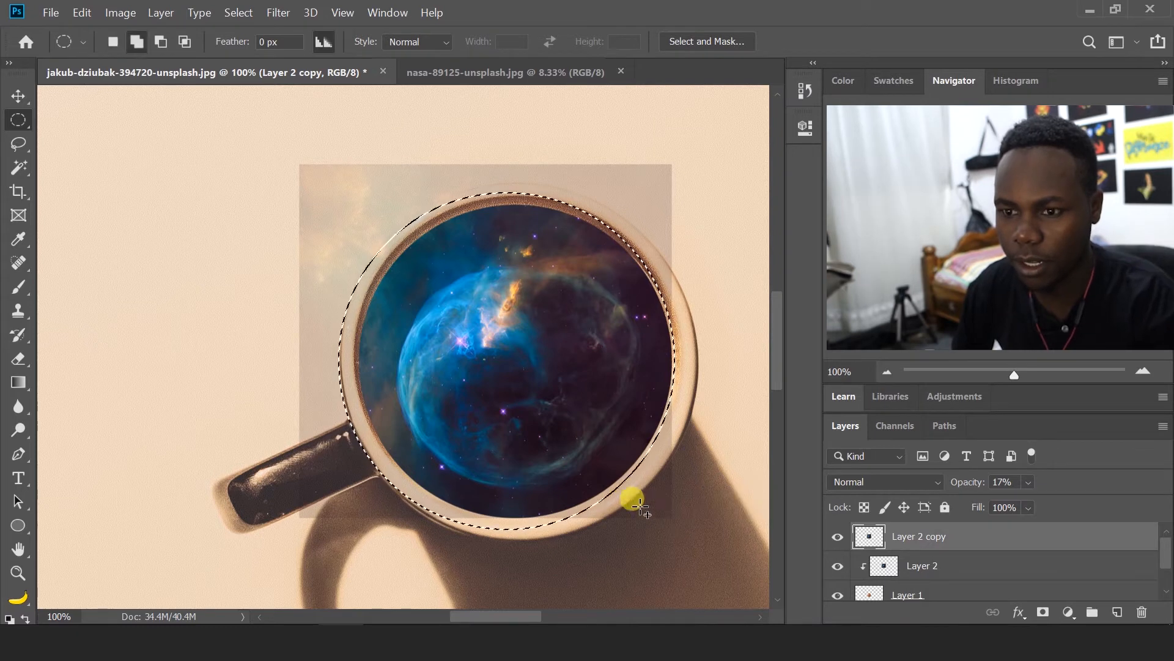
{"action": "left_click_drag", "start_coordinate": [619, 487], "coordinate": [621, 475]}
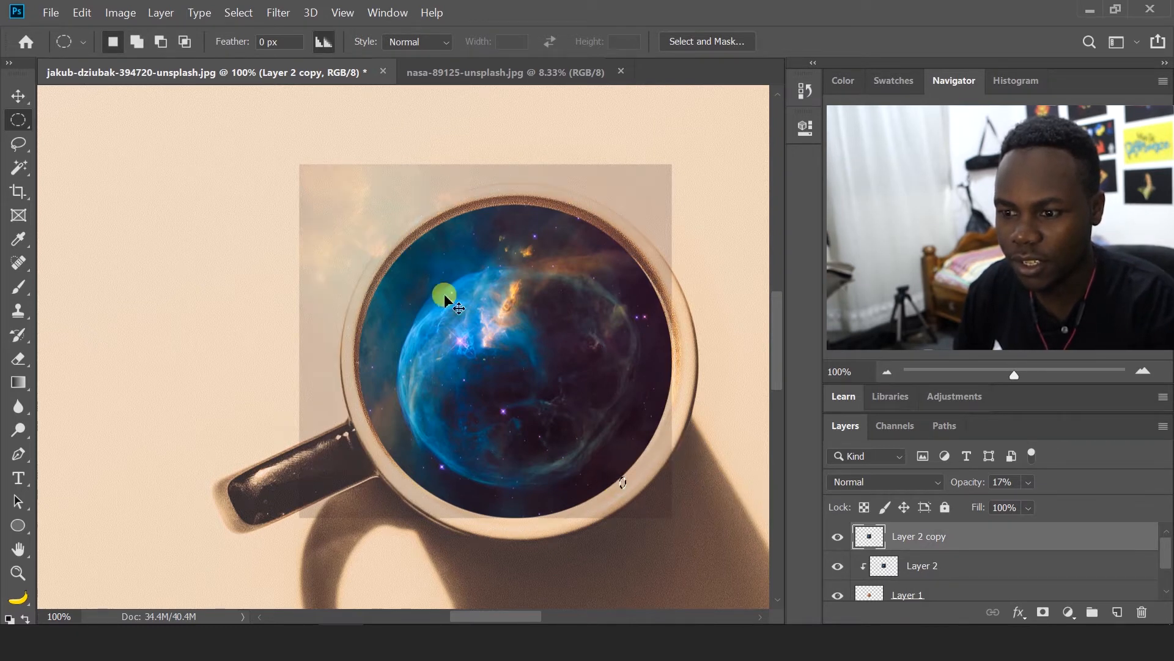
Make an elliptical selection fitting the mug's inner opening and copy that area of Layer 2 copy onto a new layer
{"action": "left_click_drag", "start_coordinate": [362, 214], "coordinate": [669, 542]}
{"action": "left_click_drag", "start_coordinate": [630, 485], "coordinate": [619, 466]}
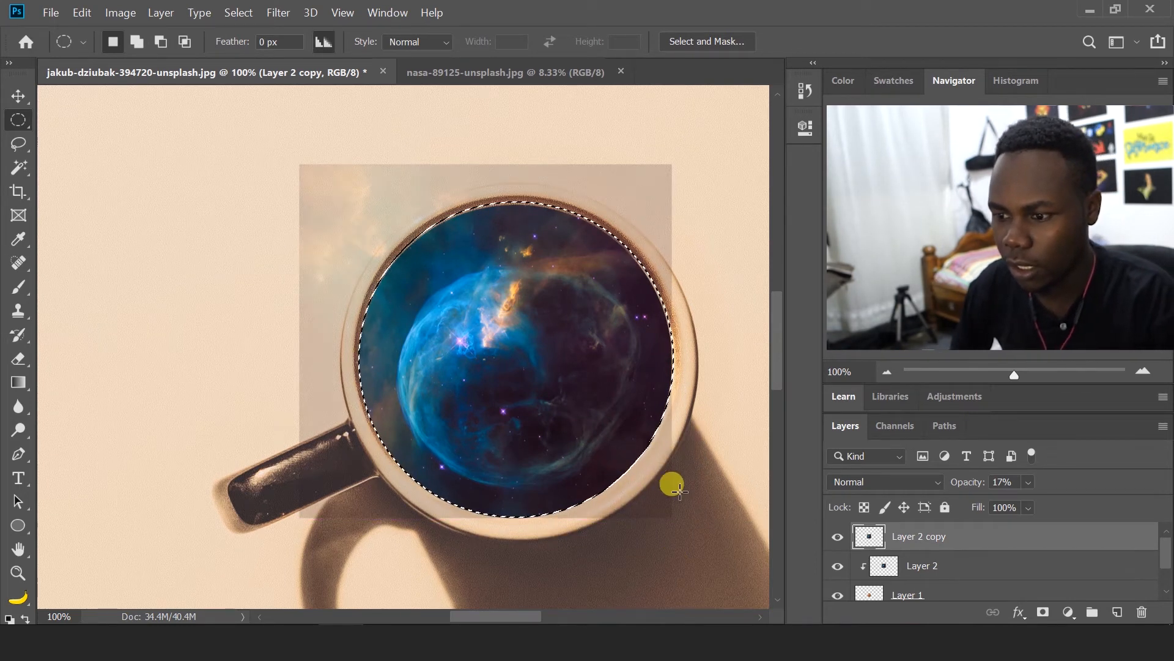
{"action": "key", "text": "j"}
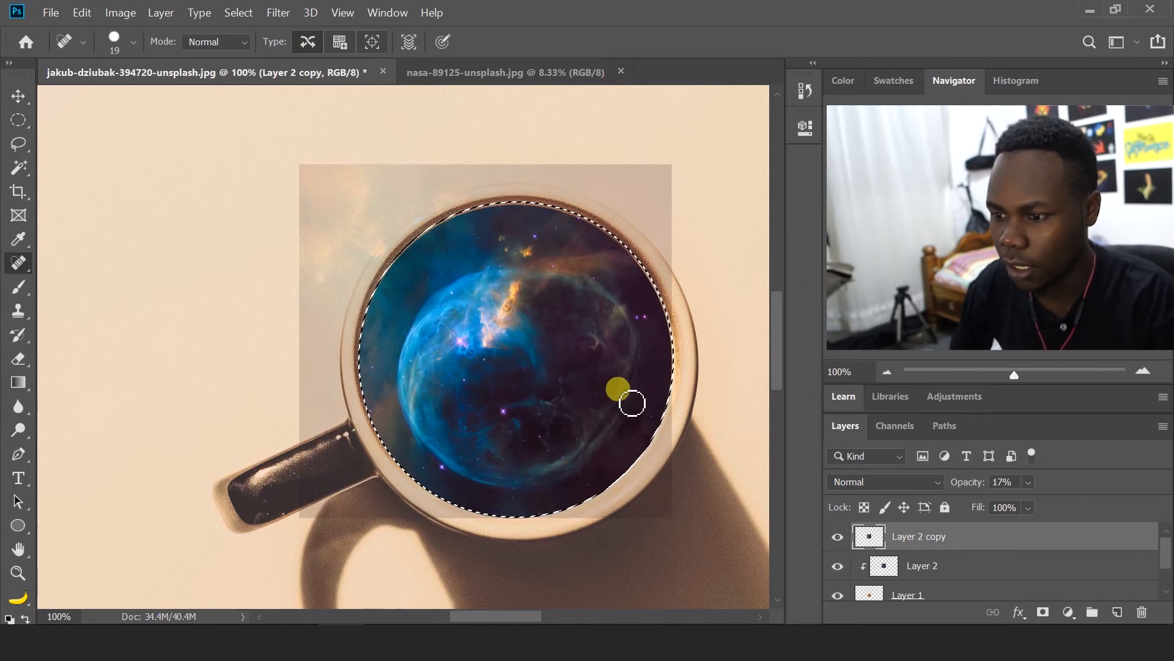
{"action": "key", "text": "ctrl+j"}
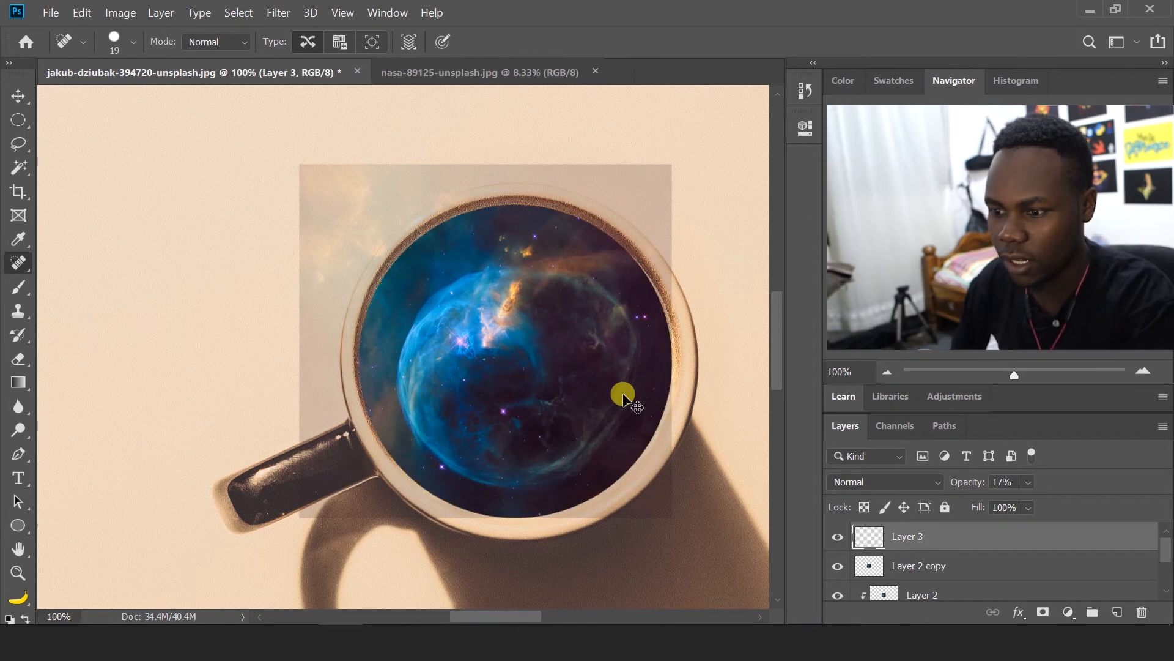
Delete the square Layer 2 copy, keeping the new circular nebula cutout above Layer 2
{"action": "left_click", "coordinate": [1003, 567]}
{"action": "key", "text": "Delete"}
{"action": "key", "text": "m"}
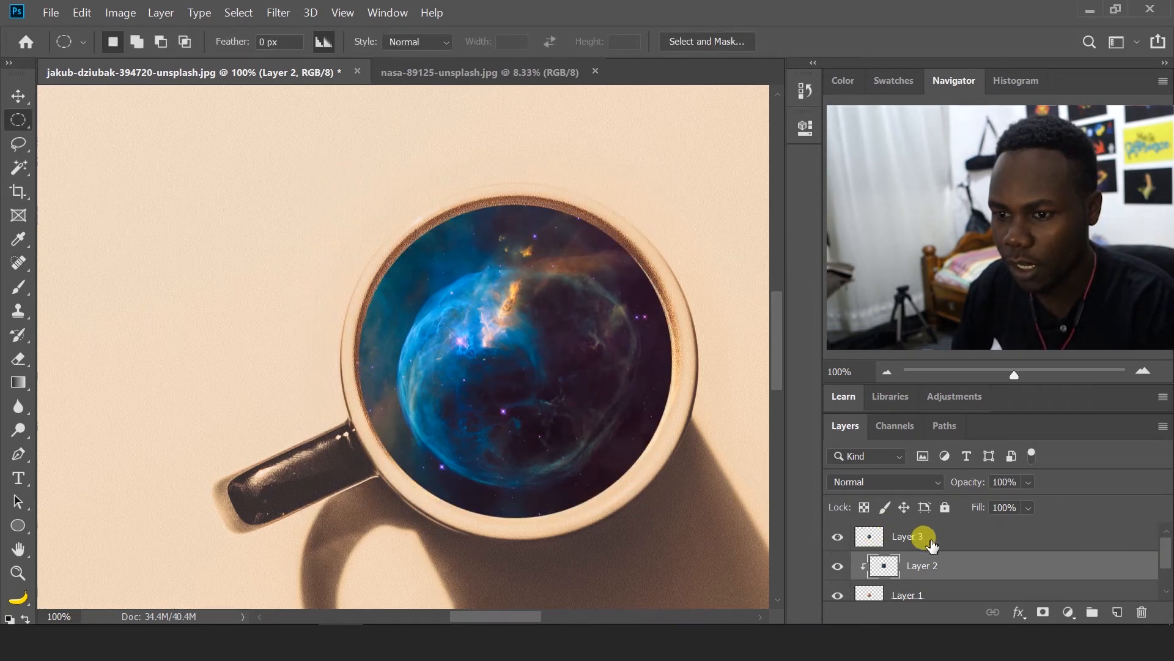
Set the opacity of the circular nebula cutout on Layer 3 to 100%
{"action": "left_click", "coordinate": [933, 542]}
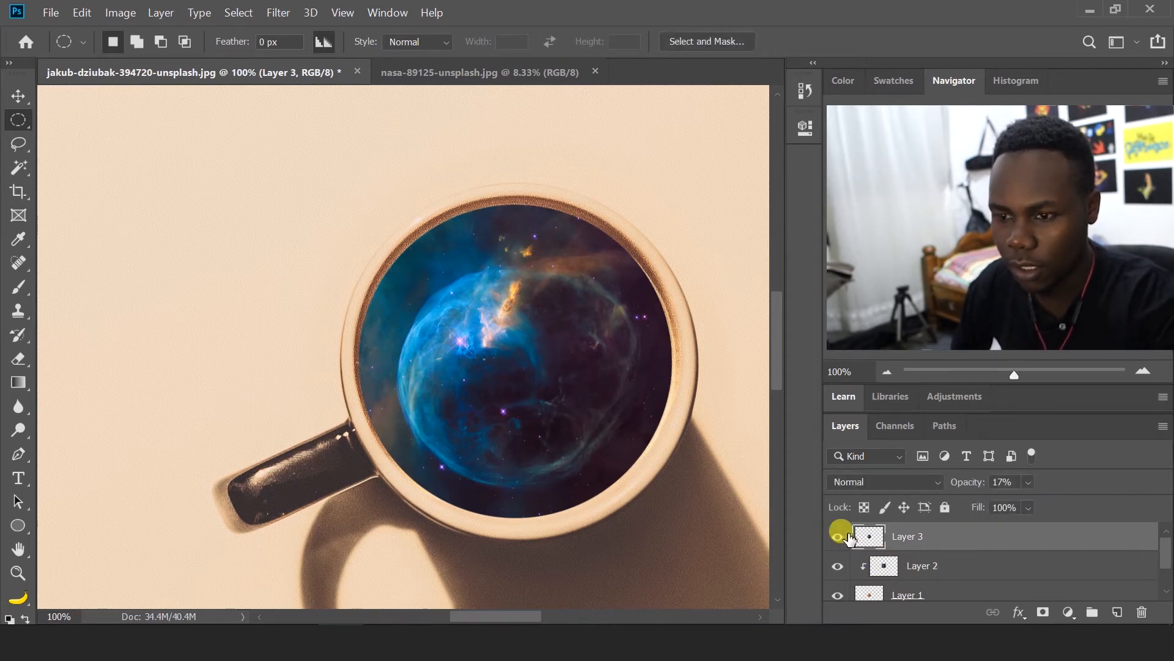
{"action": "left_click_drag", "start_coordinate": [962, 483], "coordinate": [1103, 481]}
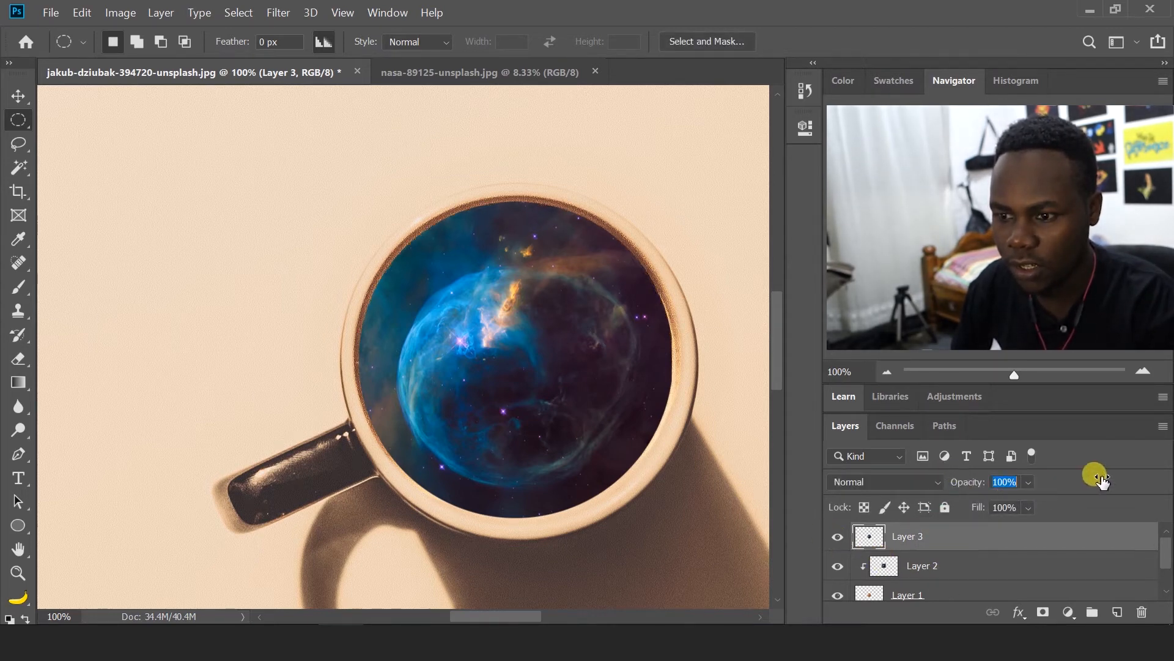
Scale the circular nebula cutout on Layer 3 down proportionally to about 93.78% inside the mug opening
{"action": "key", "text": "ctrl+t"}
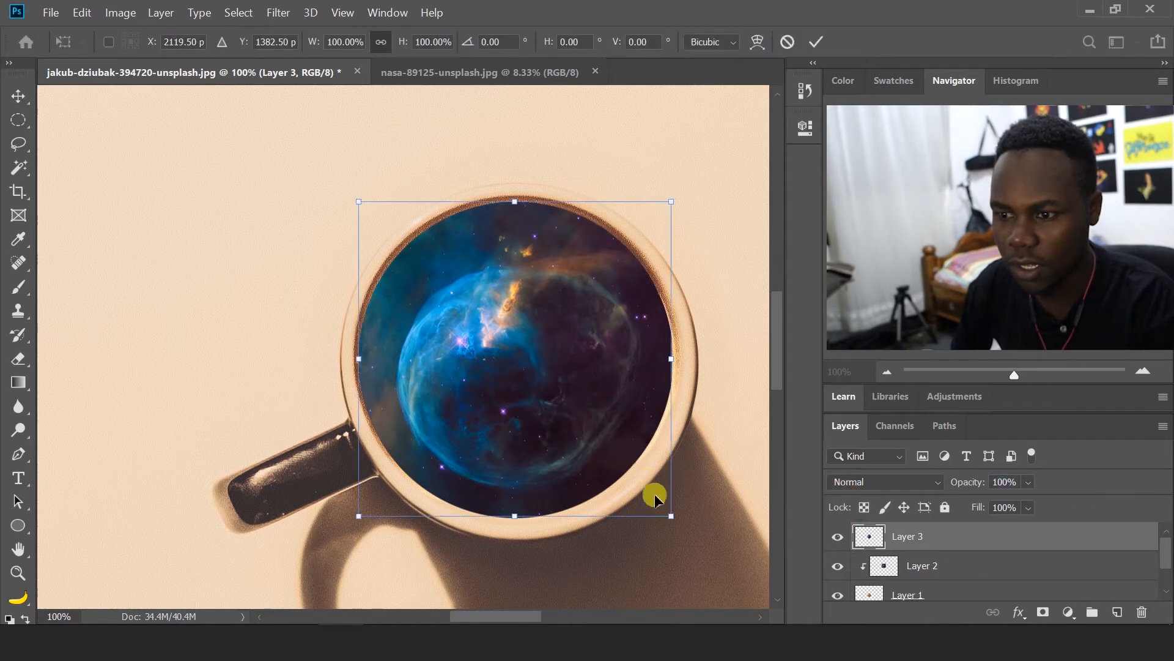
{"action": "left_click_drag", "start_coordinate": [668, 512], "coordinate": [672, 514]}
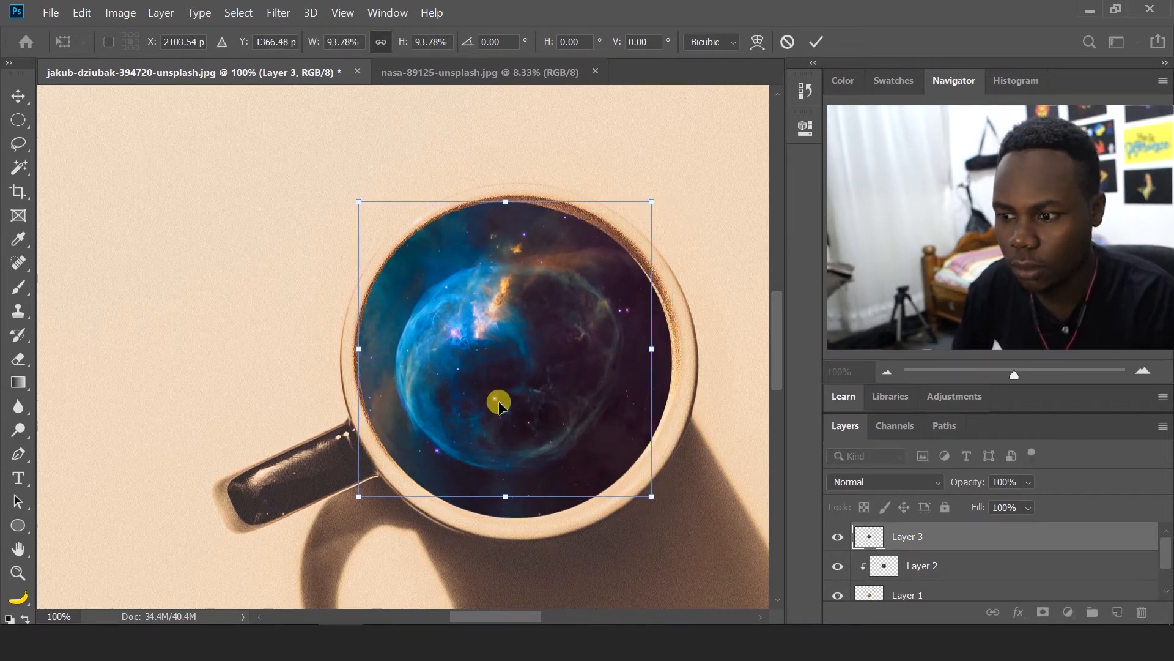
{"action": "key", "text": "Return"}
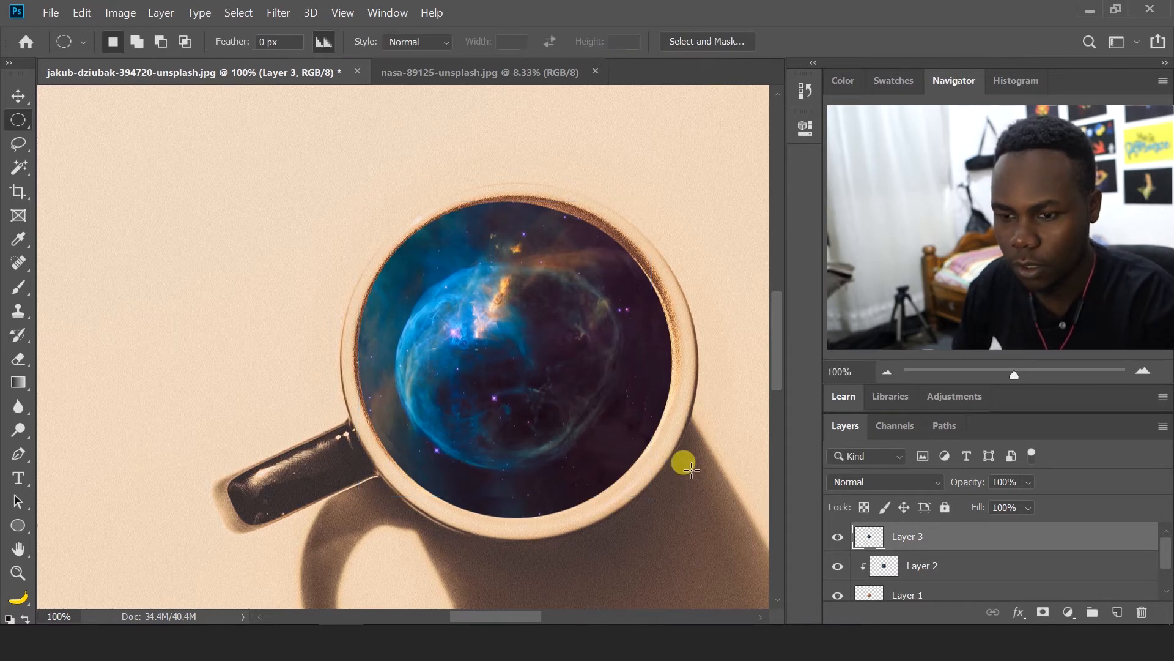
{"action": "key", "text": "v"}
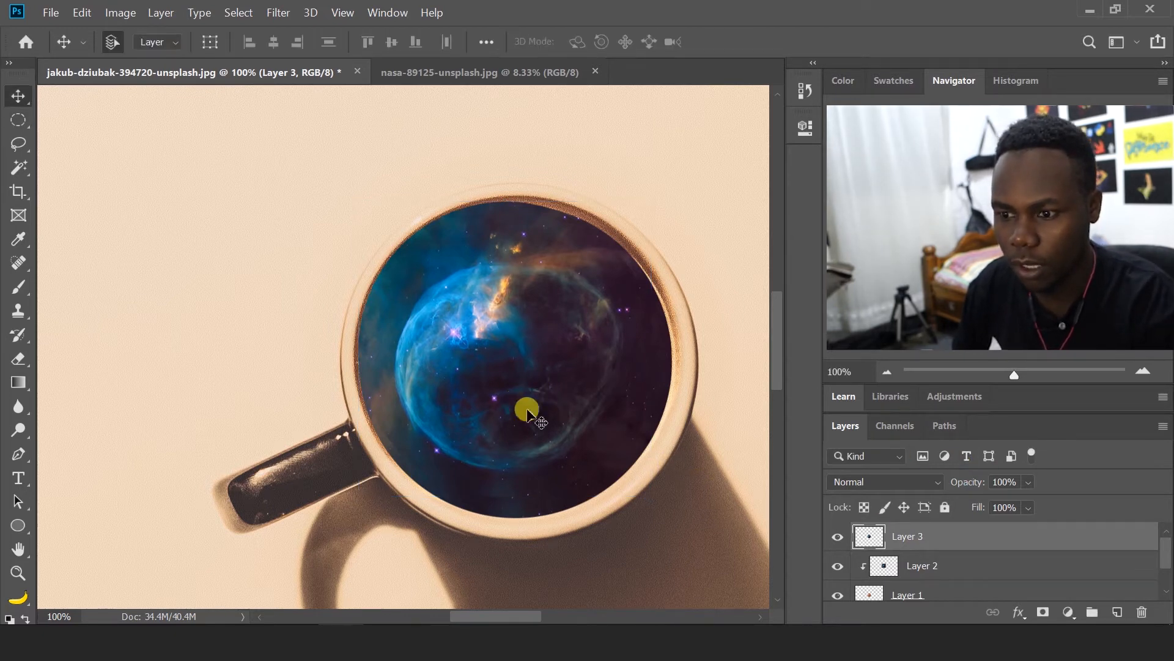
Enlarge the circular nebula cutout on Layer 3 proportionally and align it to fill the mug's inner opening
{"action": "key", "text": "ctrl+t"}
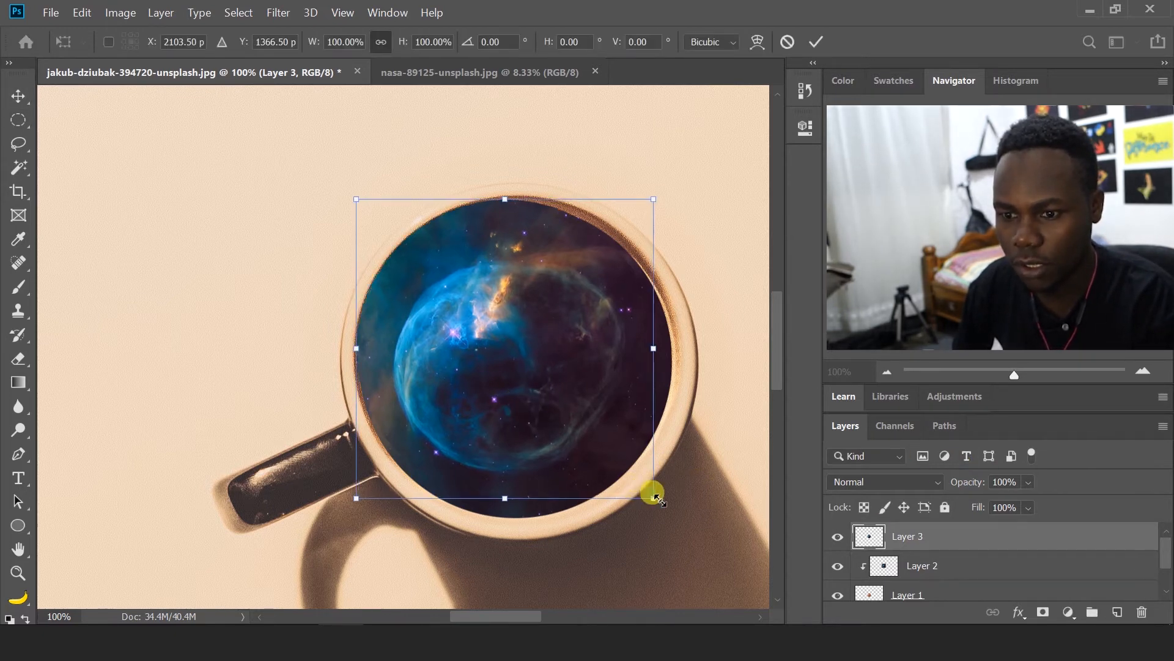
{"action": "left_click_drag", "start_coordinate": [659, 503], "coordinate": [675, 520]}
{"action": "left_click_drag", "start_coordinate": [435, 396], "coordinate": [584, 405]}
{"action": "key", "text": "Return"}
{"action": "key", "text": "ctrl+t"}
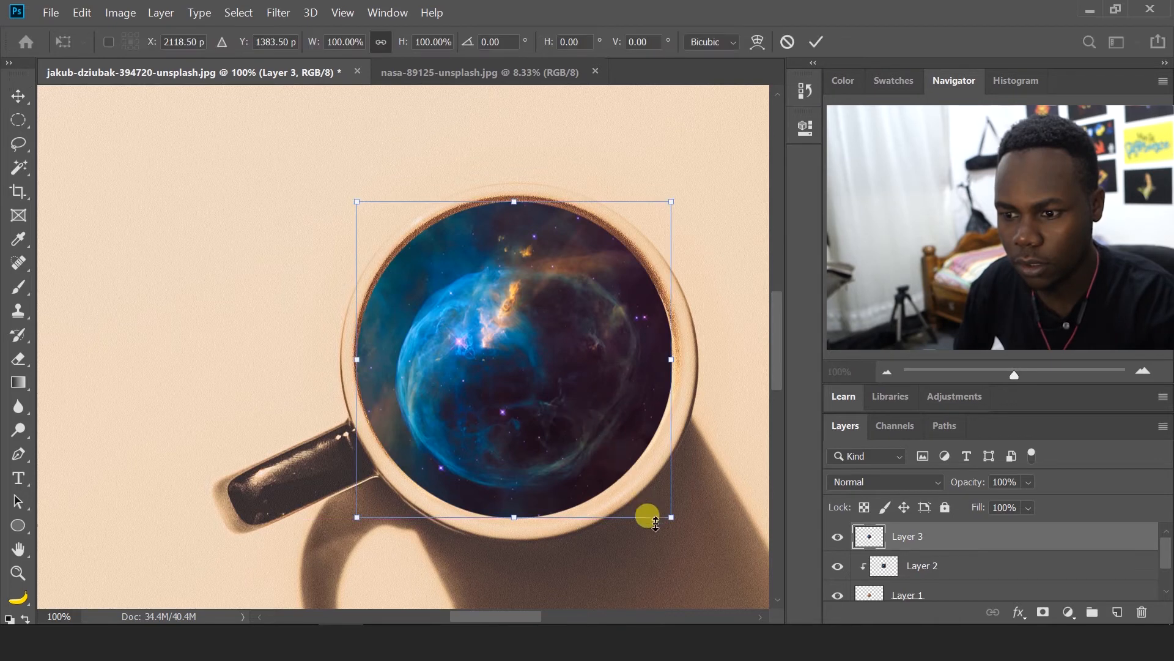
{"action": "left_click_drag", "start_coordinate": [668, 517], "coordinate": [673, 520]}
{"action": "double_click", "coordinate": [512, 384]}
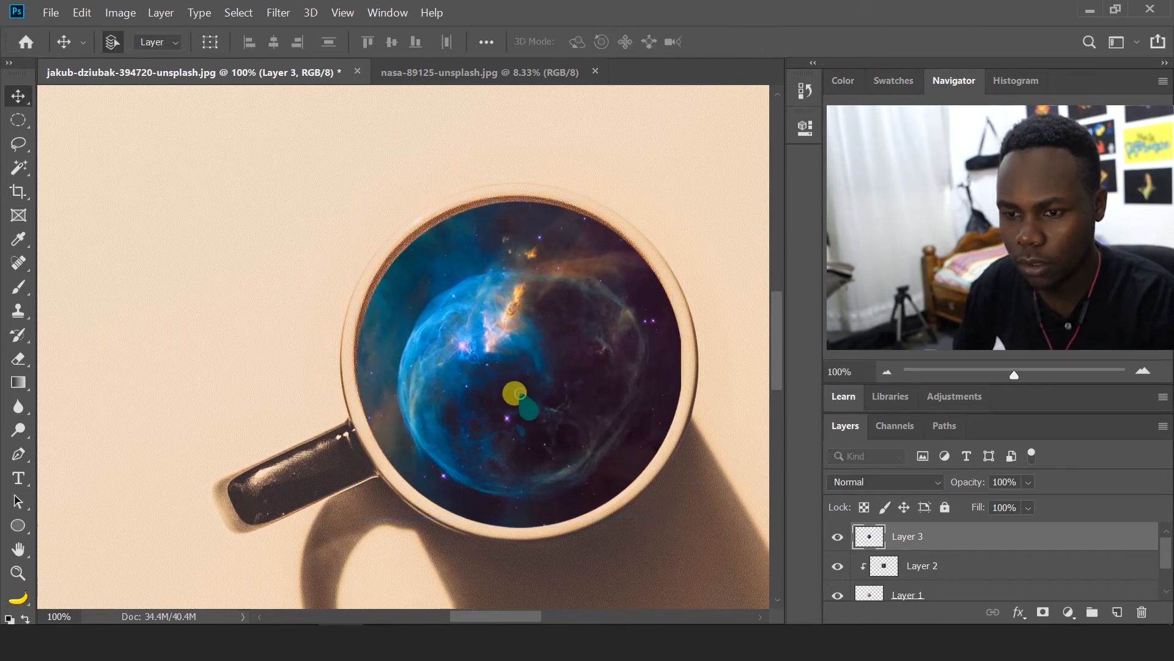
{"action": "left_click_drag", "start_coordinate": [516, 406], "coordinate": [512, 403]}
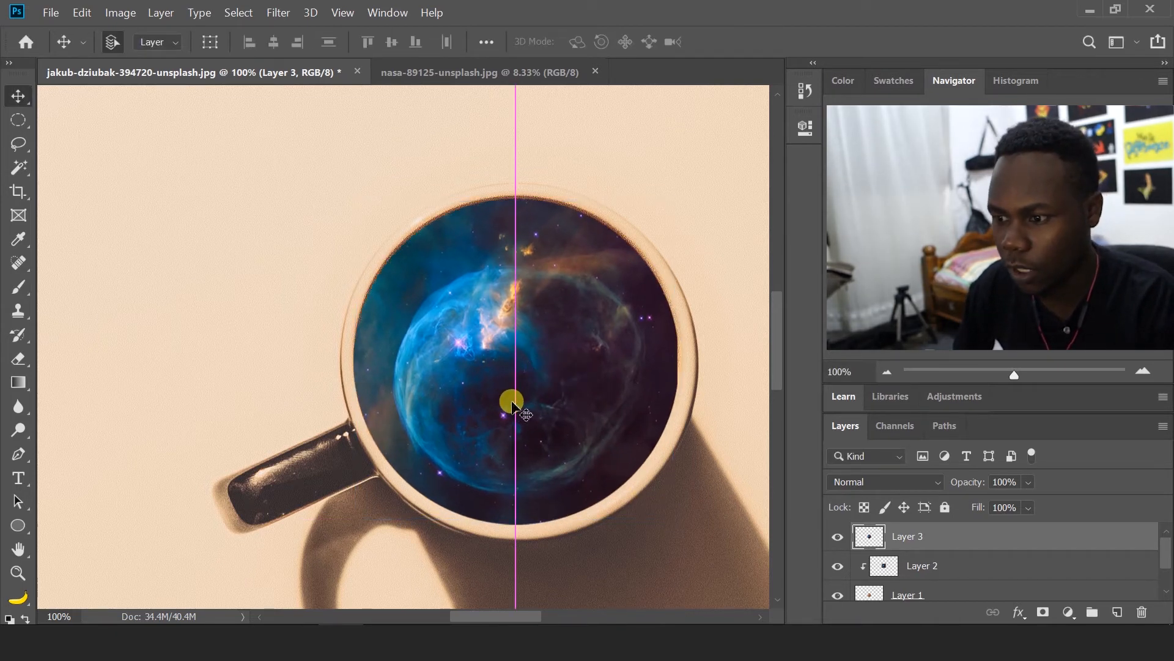
Lower Layer 3's opacity to 61% and apply a Gaussian Blur with a radius of about 9.2 pixels
{"action": "left_click_drag", "start_coordinate": [957, 480], "coordinate": [928, 488]}
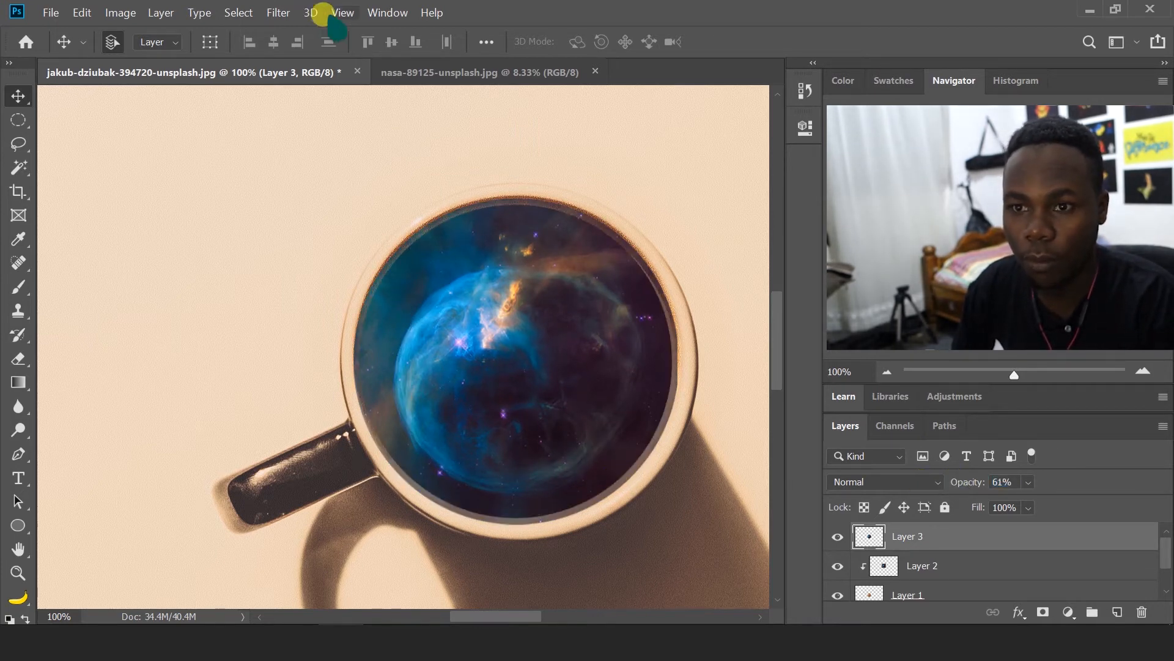
{"action": "left_click", "coordinate": [277, 14]}
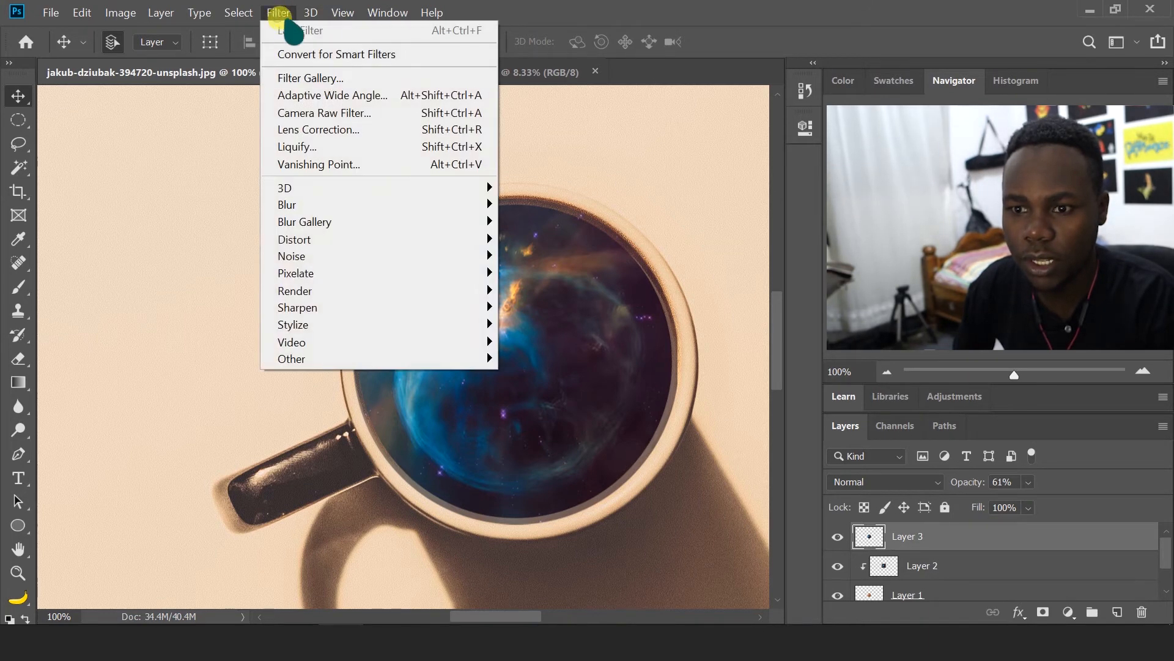
{"action": "mouse_move", "coordinate": [333, 208]}
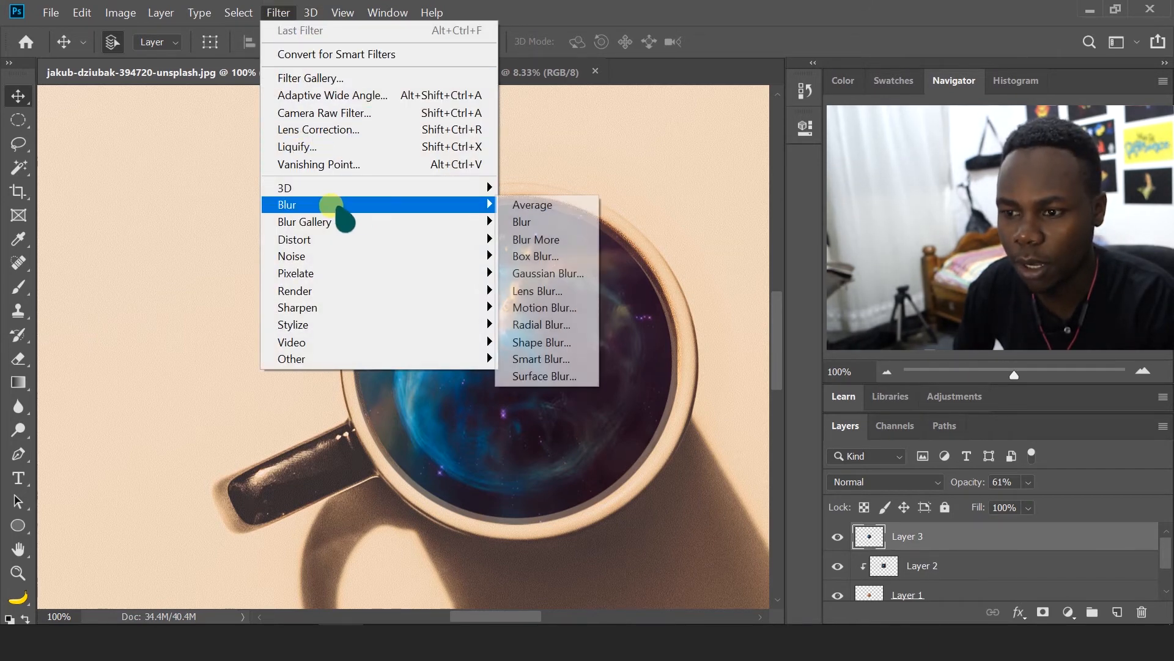
{"action": "left_click", "coordinate": [562, 270]}
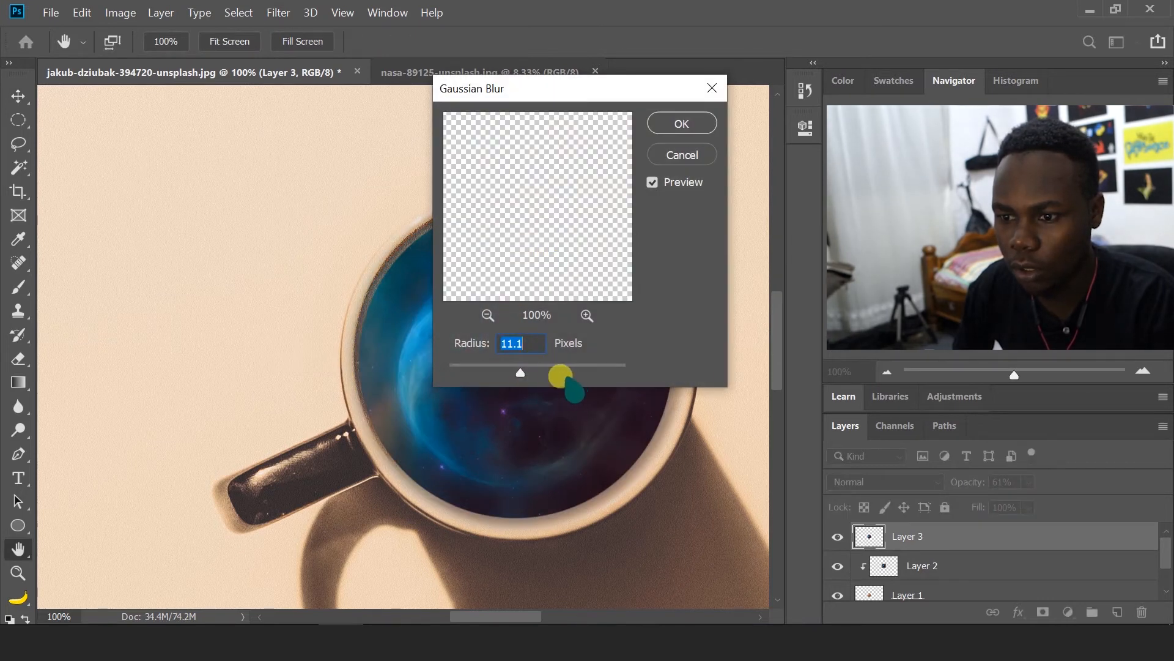
{"action": "mouse_move", "coordinate": [558, 380]}
{"action": "left_mouse_down"}
{"action": "mouse_move", "coordinate": [517, 375]}
{"action": "mouse_move", "coordinate": [550, 375]}
{"action": "left_mouse_up"}
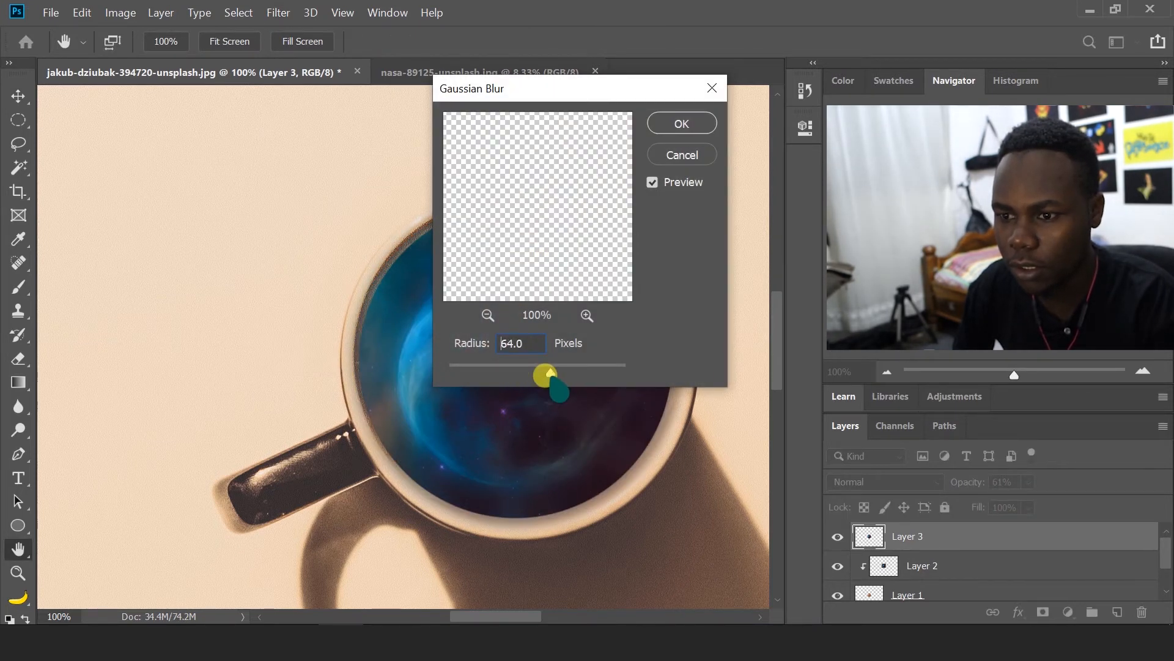
{"action": "left_click", "coordinate": [565, 258]}
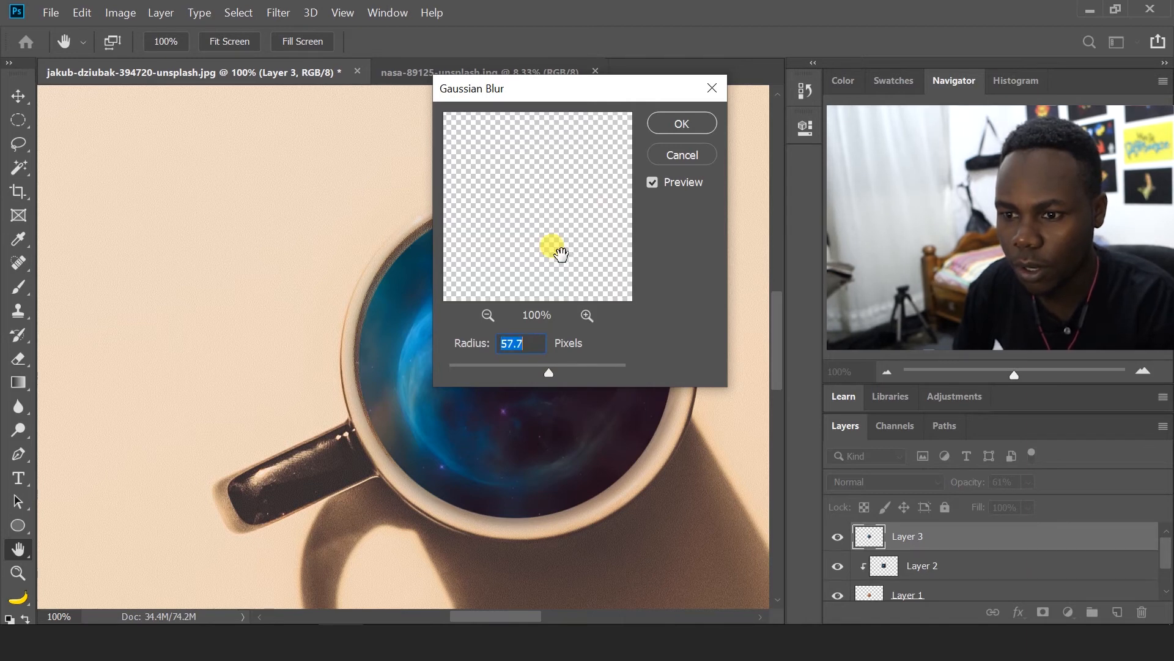
{"action": "left_click", "coordinate": [488, 317]}
{"action": "left_click", "coordinate": [487, 317]}
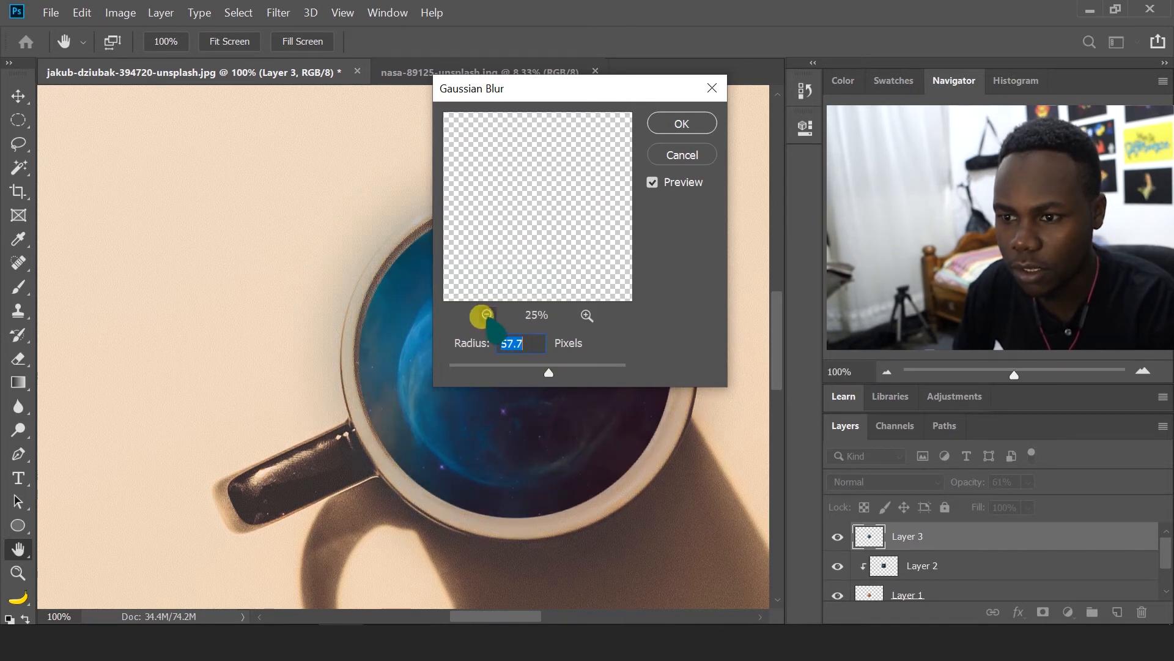
{"action": "left_click", "coordinate": [487, 316]}
{"action": "left_click", "coordinate": [488, 317]}
{"action": "left_click", "coordinate": [488, 317]}
{"action": "left_click_drag", "start_coordinate": [549, 372], "coordinate": [507, 373]}
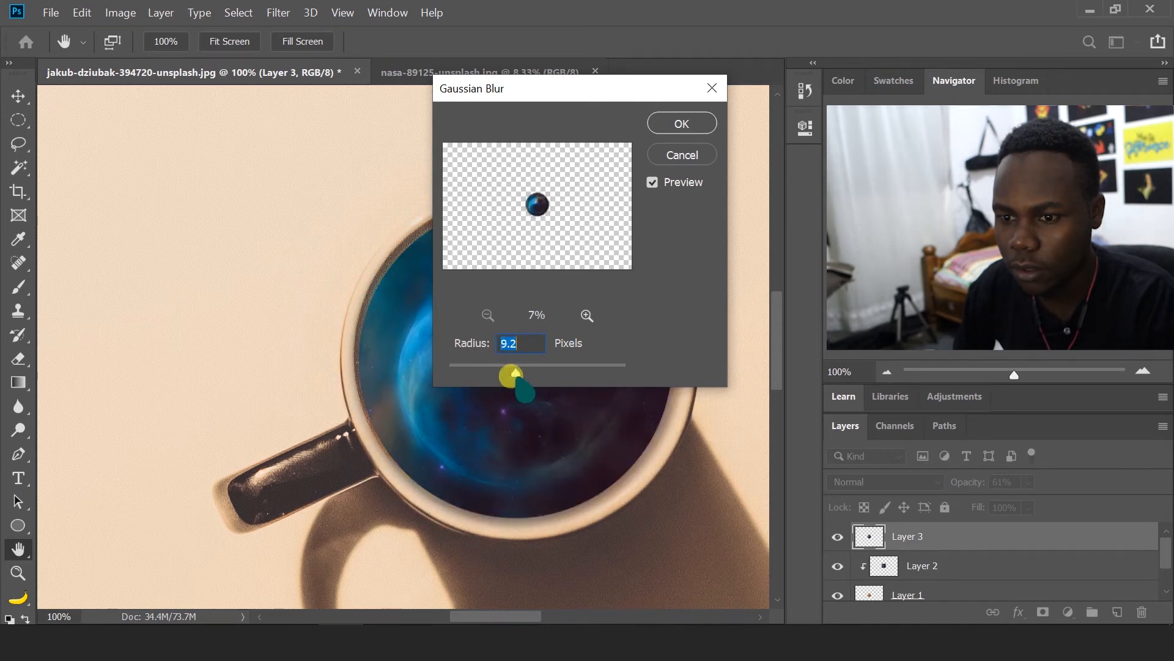
{"action": "left_click", "coordinate": [681, 126]}
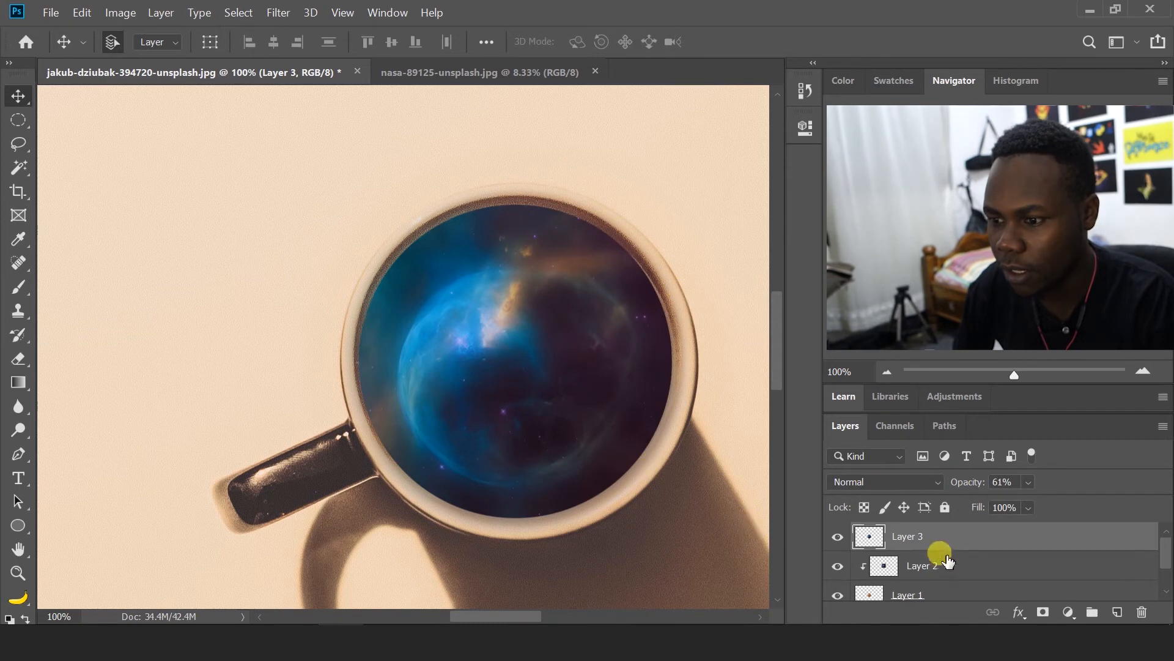
Toggle the visibility of Layer 3 to compare the mug with and without the blurred nebula
{"action": "left_click", "coordinate": [837, 537]}
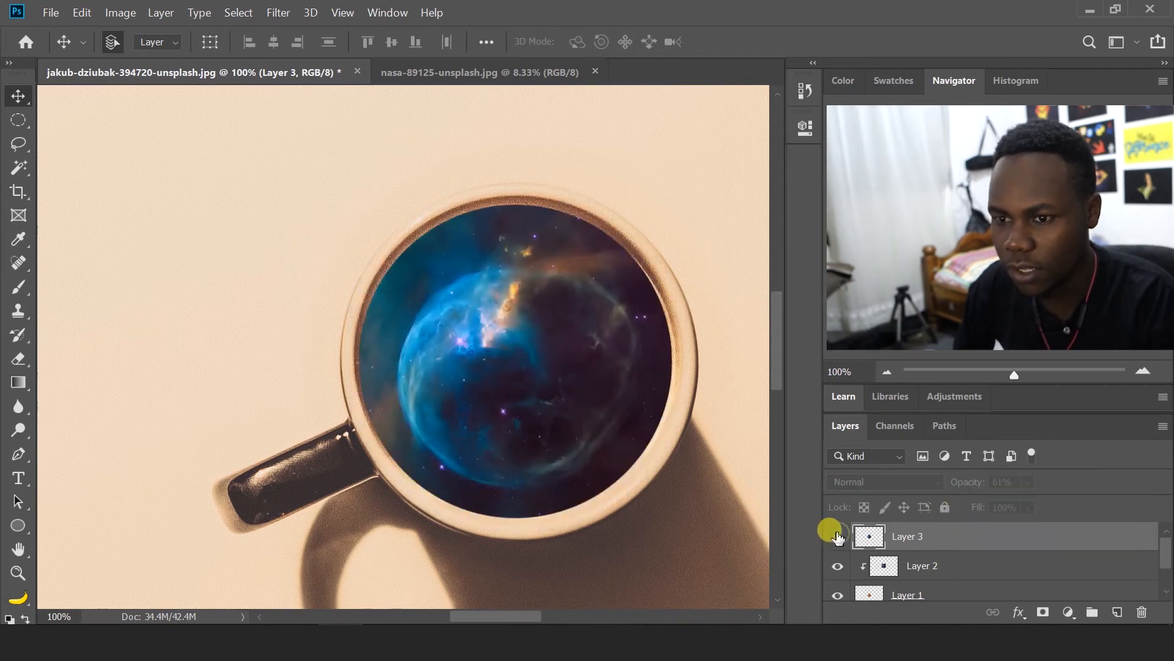
{"action": "left_click", "coordinate": [838, 536]}
{"action": "left_click", "coordinate": [837, 537]}
{"action": "left_click", "coordinate": [837, 537]}
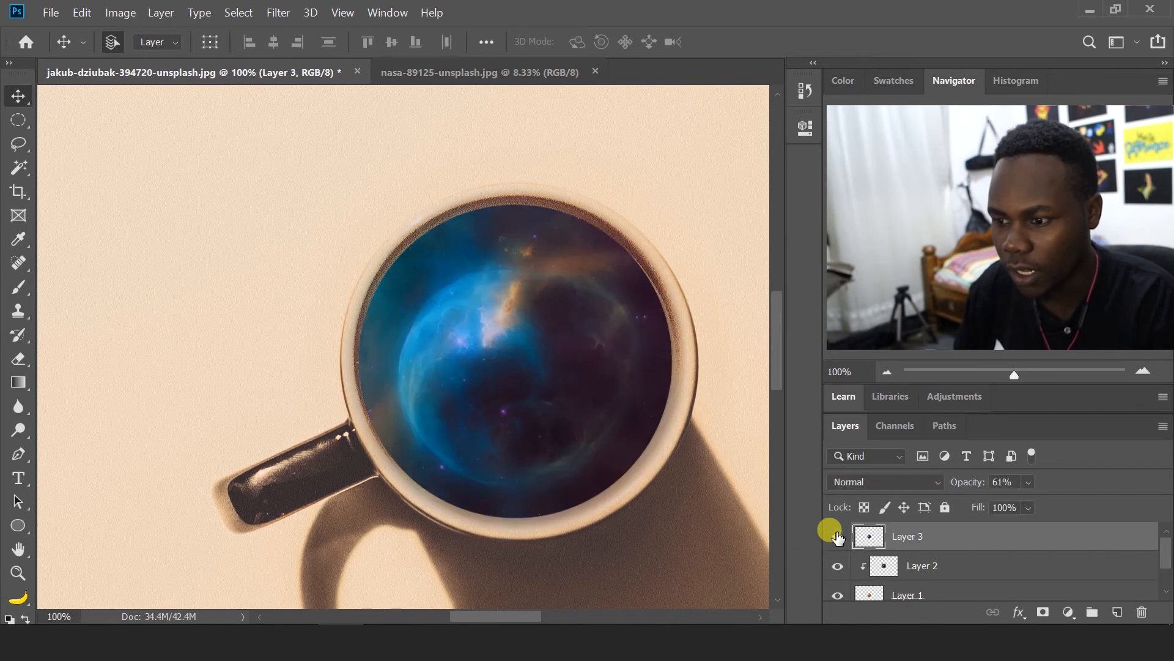
Move Layer 3 below Layer 2 and scale its blurred nebula proportionally to 107.37%, positioning it over the mug opening
{"action": "left_click_drag", "start_coordinate": [940, 544], "coordinate": [936, 567]}
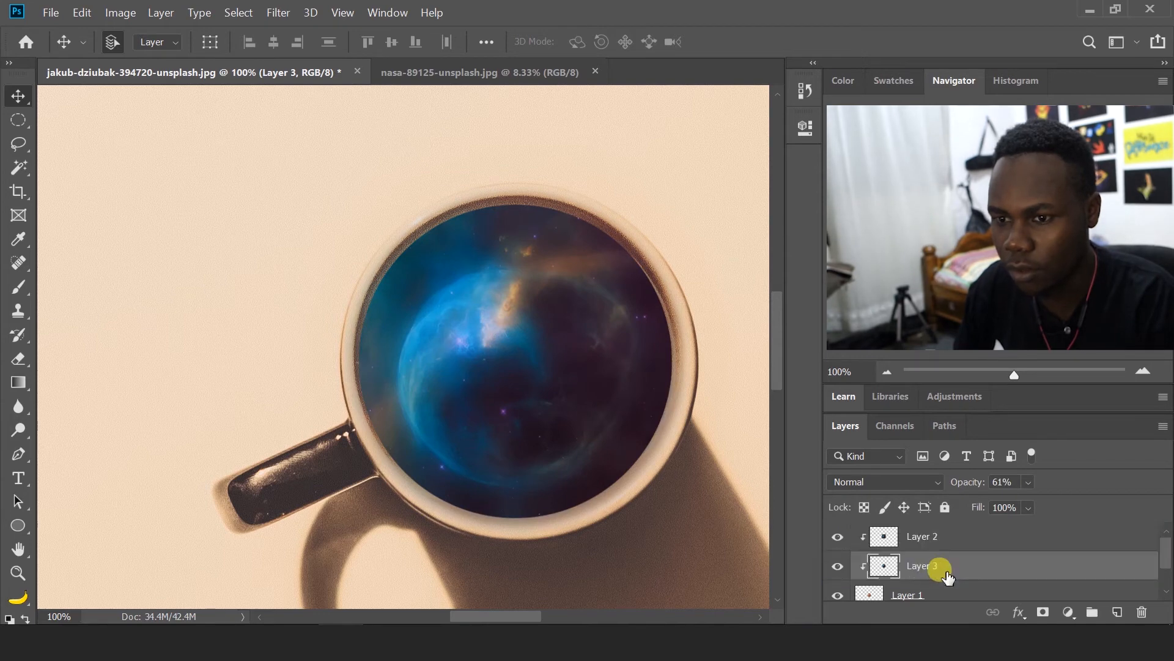
{"action": "key", "text": "ctrl"}
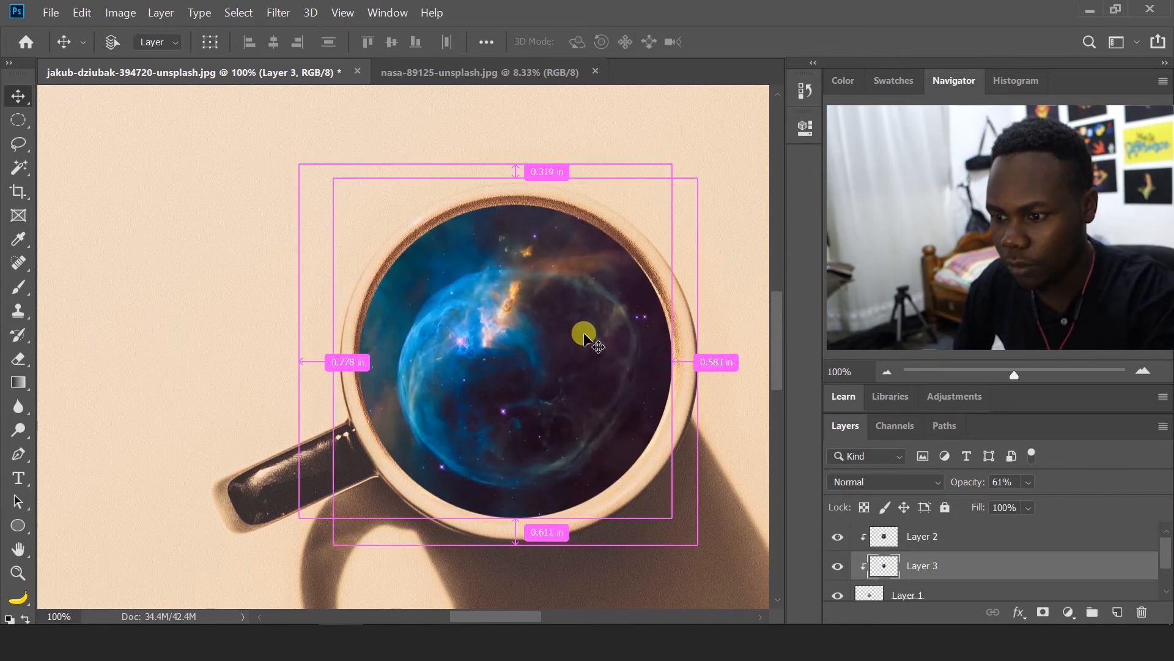
{"action": "key", "text": "ctrl+t"}
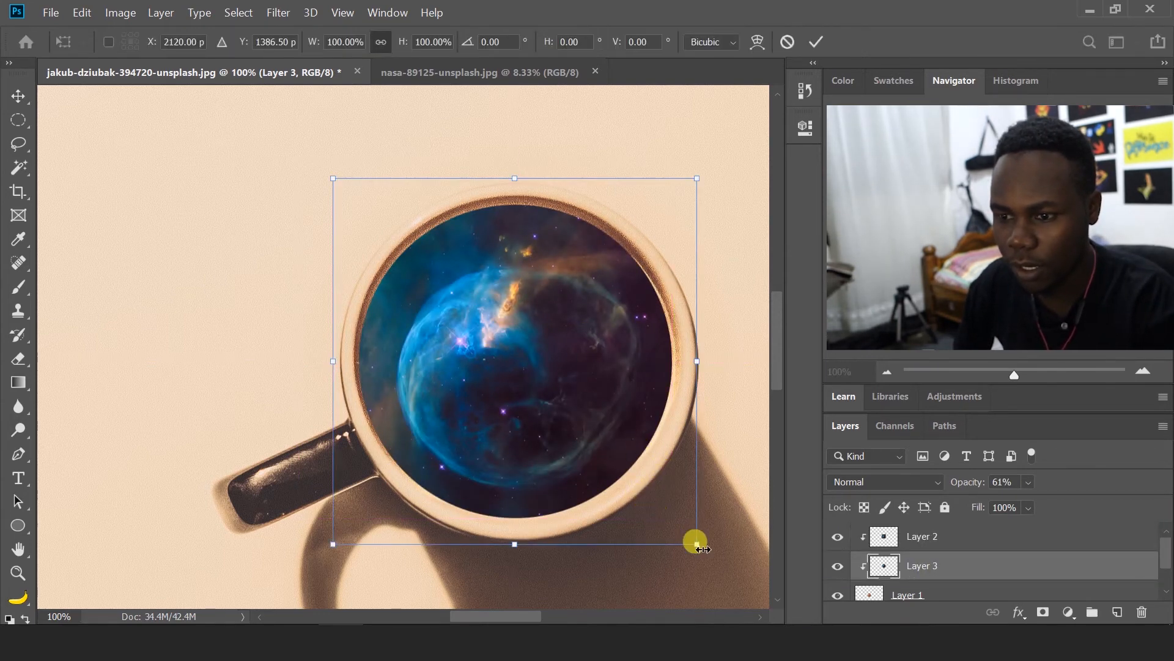
{"action": "left_click_drag", "start_coordinate": [695, 543], "coordinate": [723, 574]}
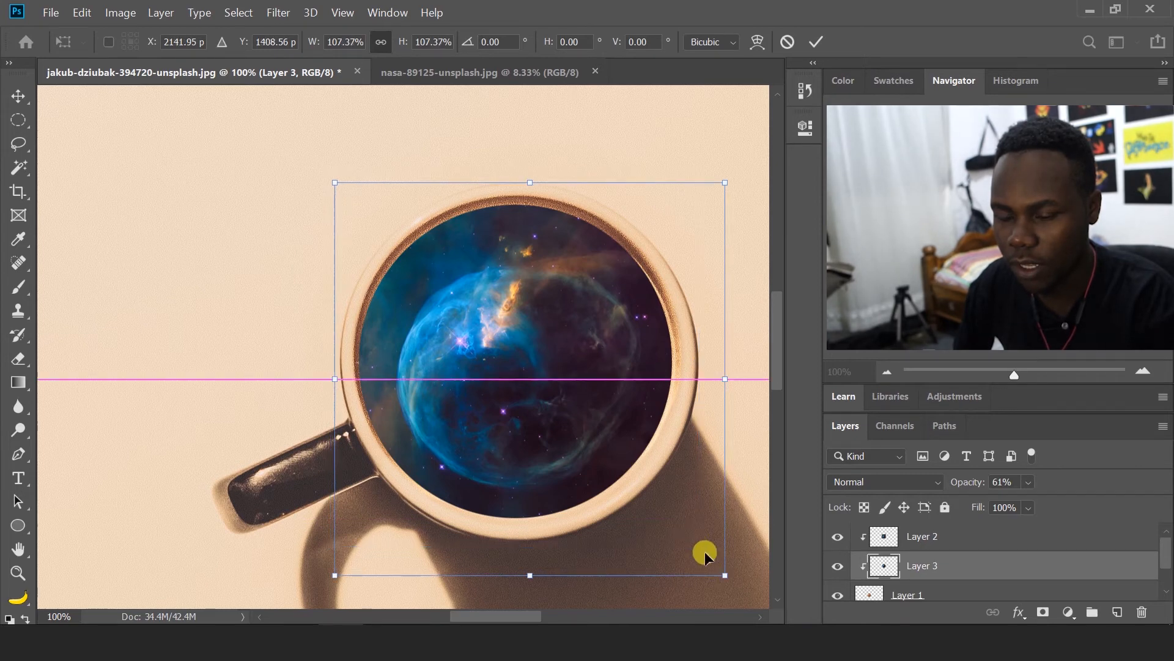
{"action": "left_click_drag", "start_coordinate": [633, 509], "coordinate": [614, 492]}
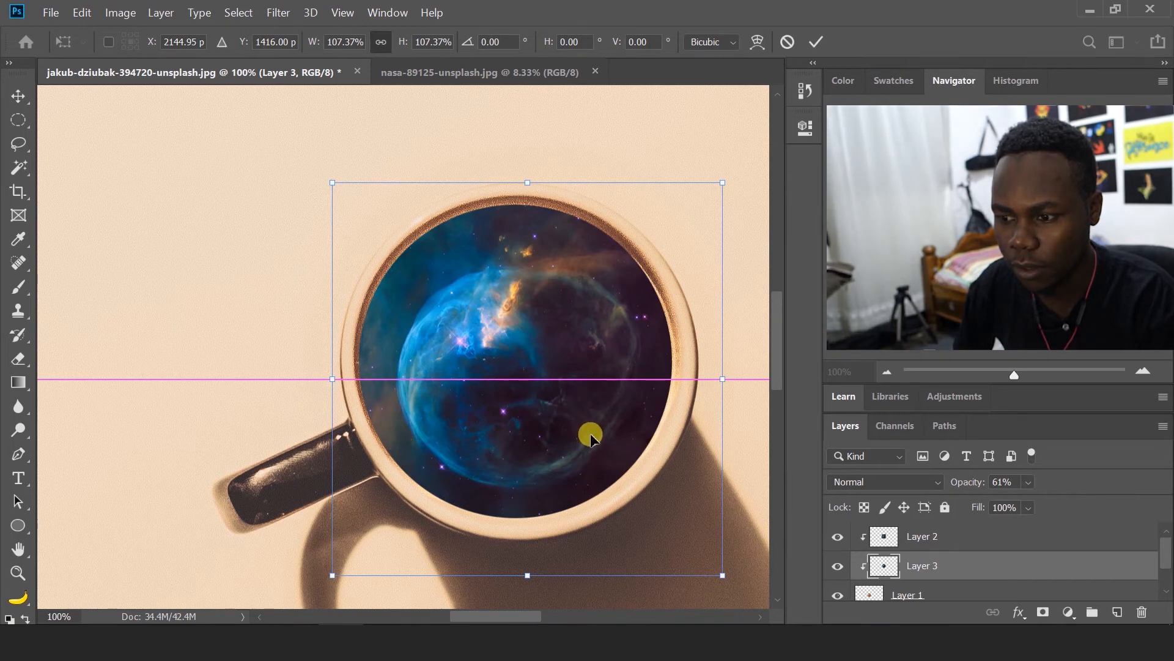
{"action": "left_click_drag", "start_coordinate": [568, 386], "coordinate": [554, 374]}
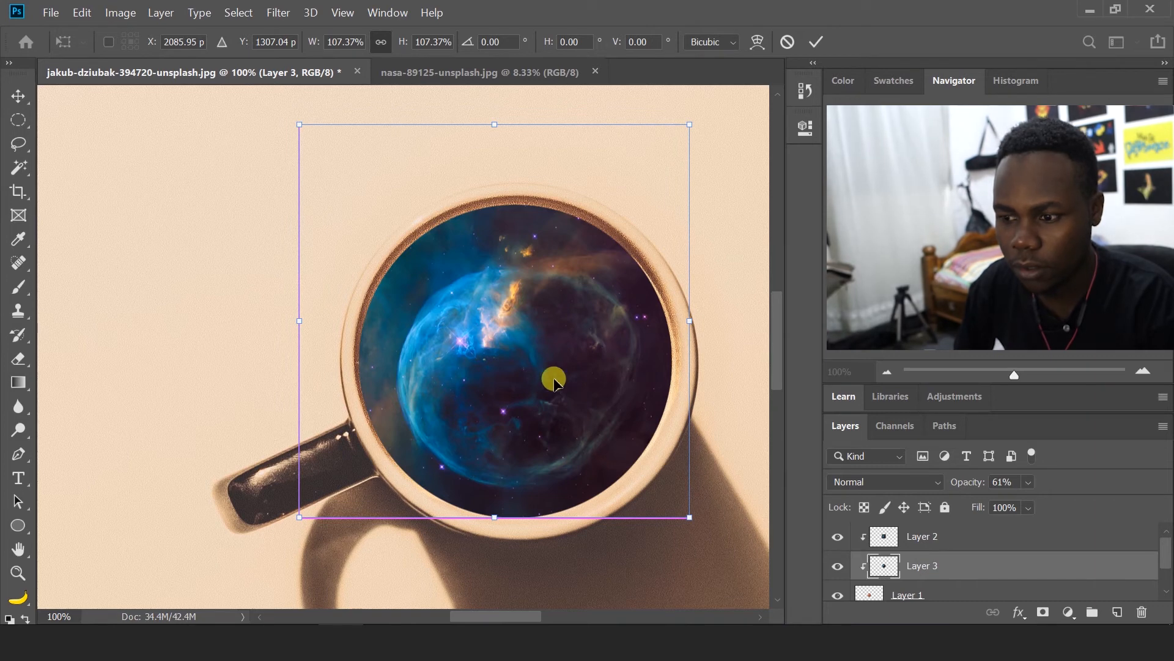
{"action": "key", "text": "ctrl+z"}
{"action": "left_click_drag", "start_coordinate": [537, 325], "coordinate": [541, 330]}
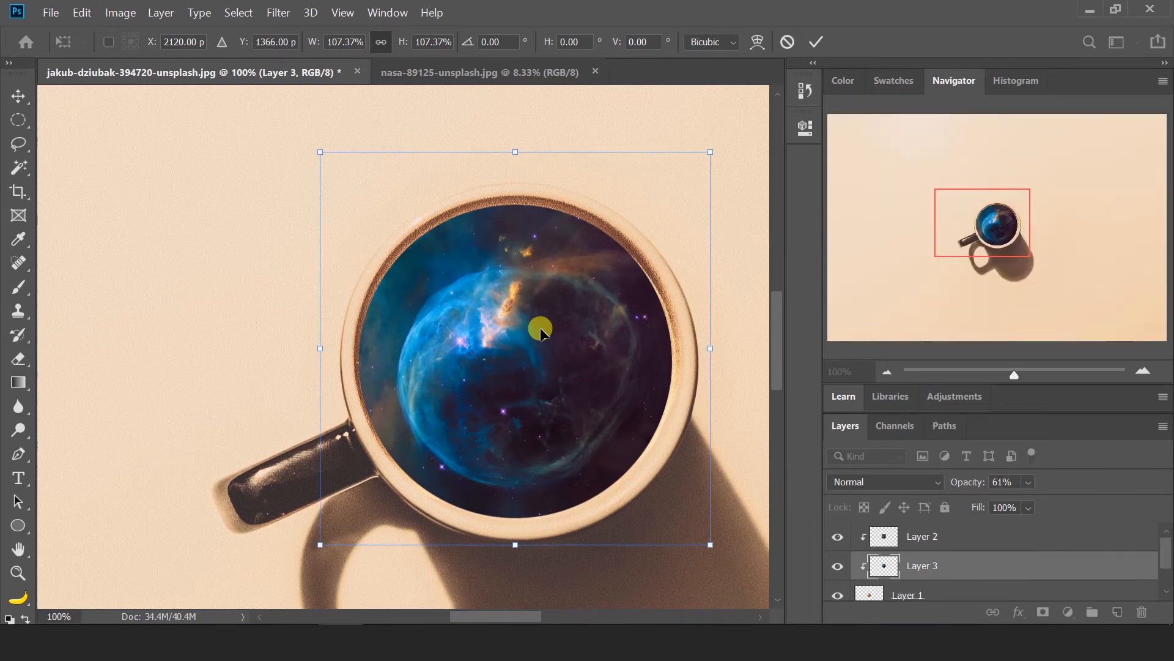
{"action": "double_click", "coordinate": [566, 330]}
Bring Layer 3 back above Layer 2 and release it from the clipping mask
{"action": "key", "text": "ctrl+]"}
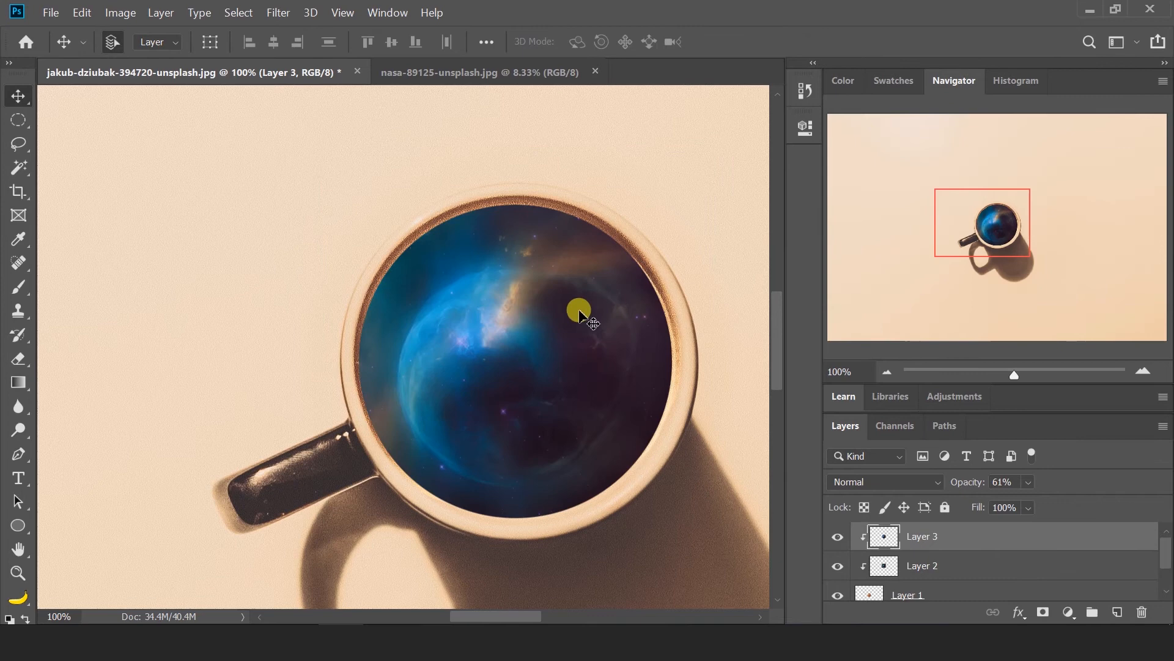
{"action": "left_click", "coordinate": [887, 550], "text": "alt"}
Raise Layer 3's opacity to 84% and erase the centre of the blurred nebula with a large eraser brush at 0% hardness
{"action": "key", "text": "e"}
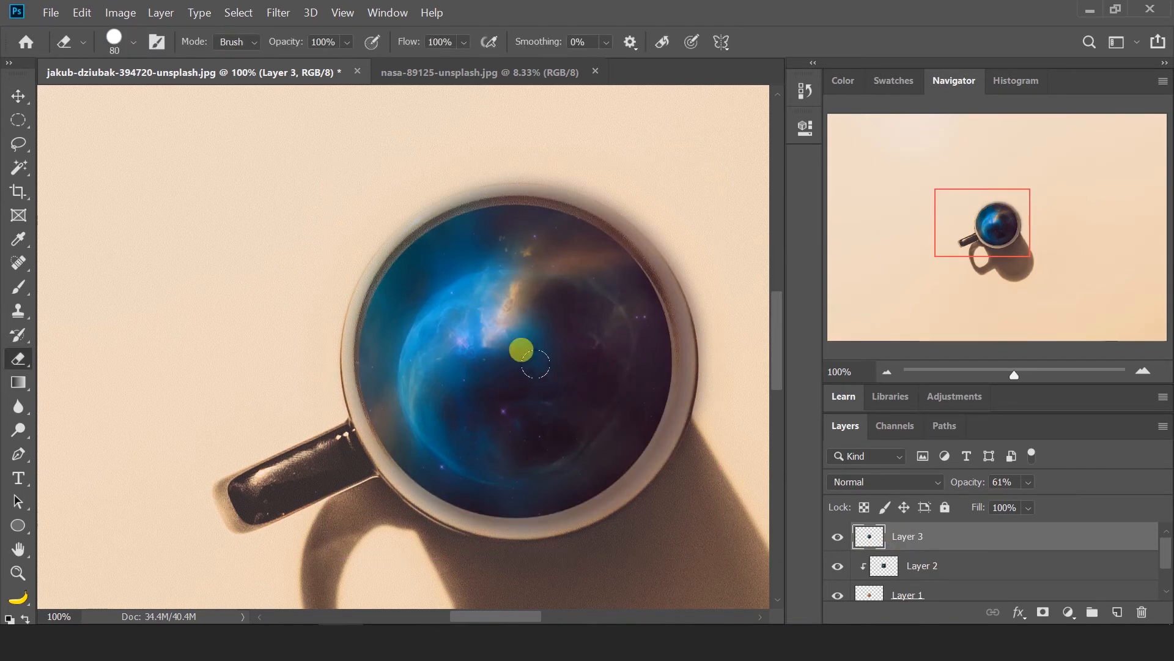
{"action": "key", "text": "bracketright"}
{"action": "key", "text": "bracketright"}
{"action": "key", "text": "bracketright"}
{"action": "key", "text": "bracketright"}
{"action": "key", "text": "bracketright"}
{"action": "key", "text": "bracketright"}
{"action": "key", "text": "bracketright"}
{"action": "key", "text": "bracketright"}
{"action": "key", "text": "bracketright"}
{"action": "mouse_move", "coordinate": [965, 483]}
{"action": "left_mouse_down"}
{"action": "mouse_move", "coordinate": [1062, 485]}
{"action": "mouse_move", "coordinate": [933, 484]}
{"action": "left_mouse_up"}
{"action": "left_click", "coordinate": [535, 344]}
{"action": "key", "text": "bracketleft"}
{"action": "key", "text": "ctrl+z"}
{"action": "right_click", "coordinate": [531, 361]}
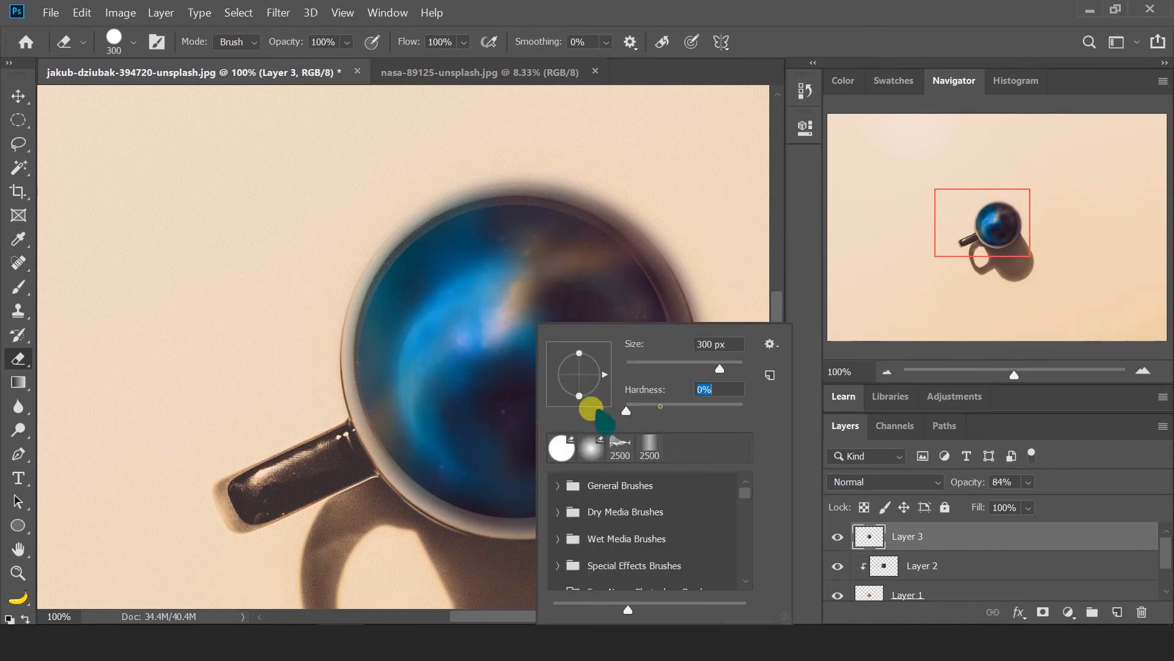
{"action": "key", "text": "Return"}
{"action": "key", "text": "bracketright"}
{"action": "key", "text": "bracketright"}
{"action": "left_click", "coordinate": [516, 359]}
Examine how the blurred nebula glow blends with the mug rim and surroundings at different zoom levels
{"action": "key", "text": "z"}
{"action": "left_click_drag", "start_coordinate": [520, 364], "coordinate": [374, 345]}
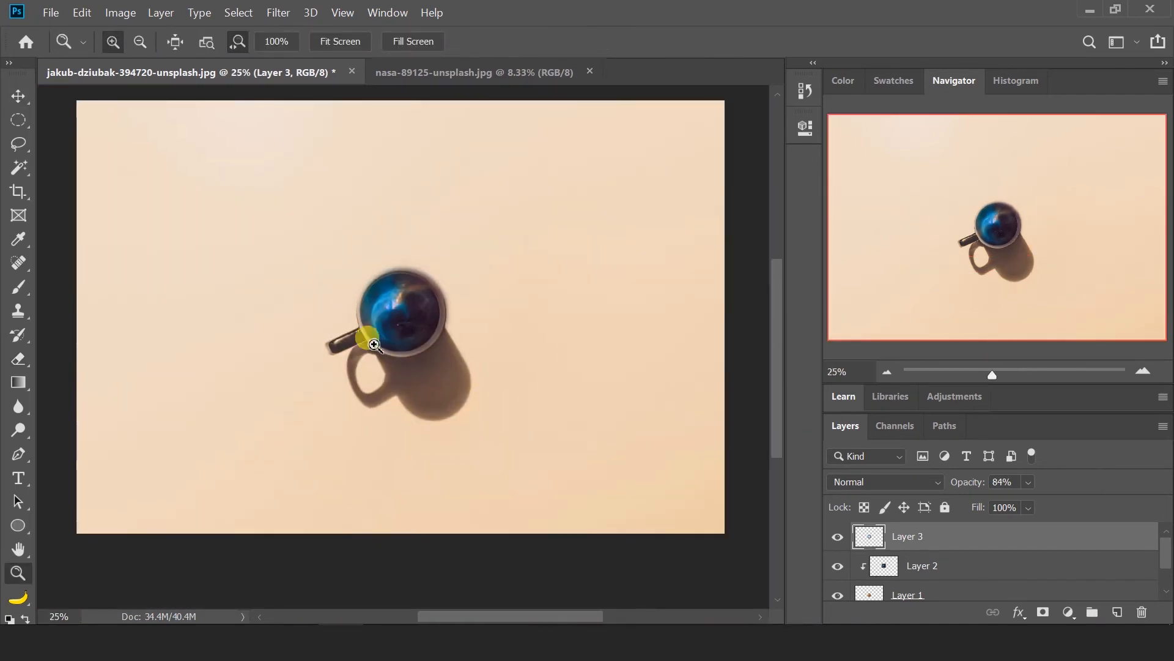
{"action": "left_click", "coordinate": [384, 339]}
{"action": "left_click", "coordinate": [384, 339]}
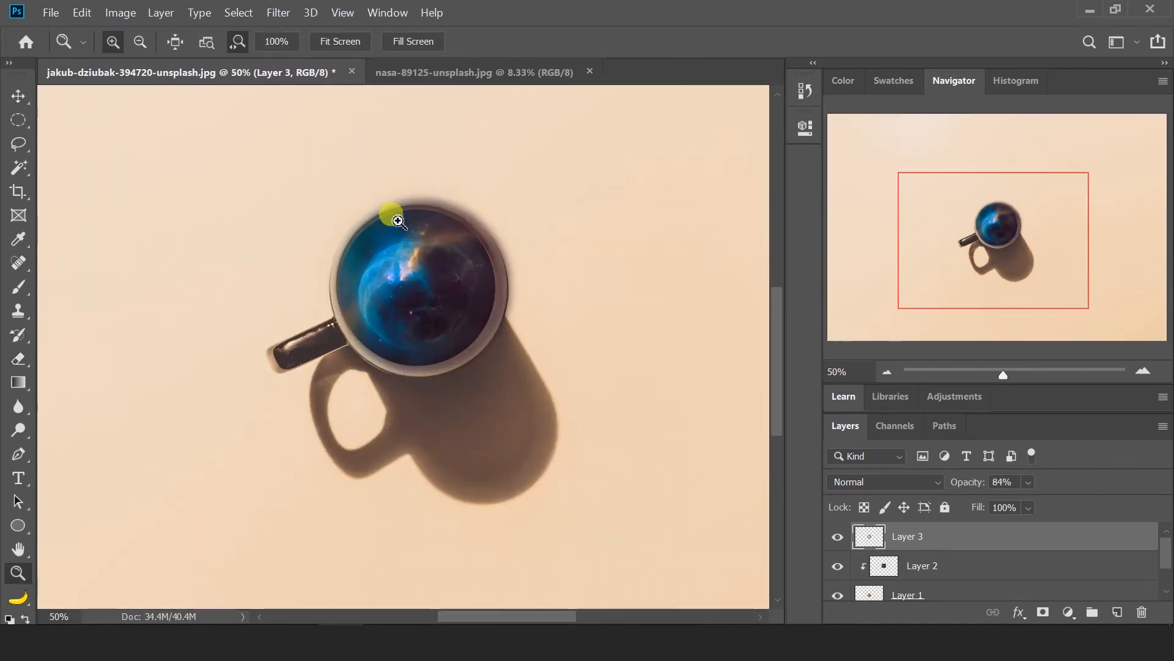
{"action": "left_click_drag", "start_coordinate": [432, 225], "coordinate": [361, 257]}
{"action": "left_click", "coordinate": [367, 263]}
{"action": "left_click", "coordinate": [419, 379]}
{"action": "key", "text": "v"}
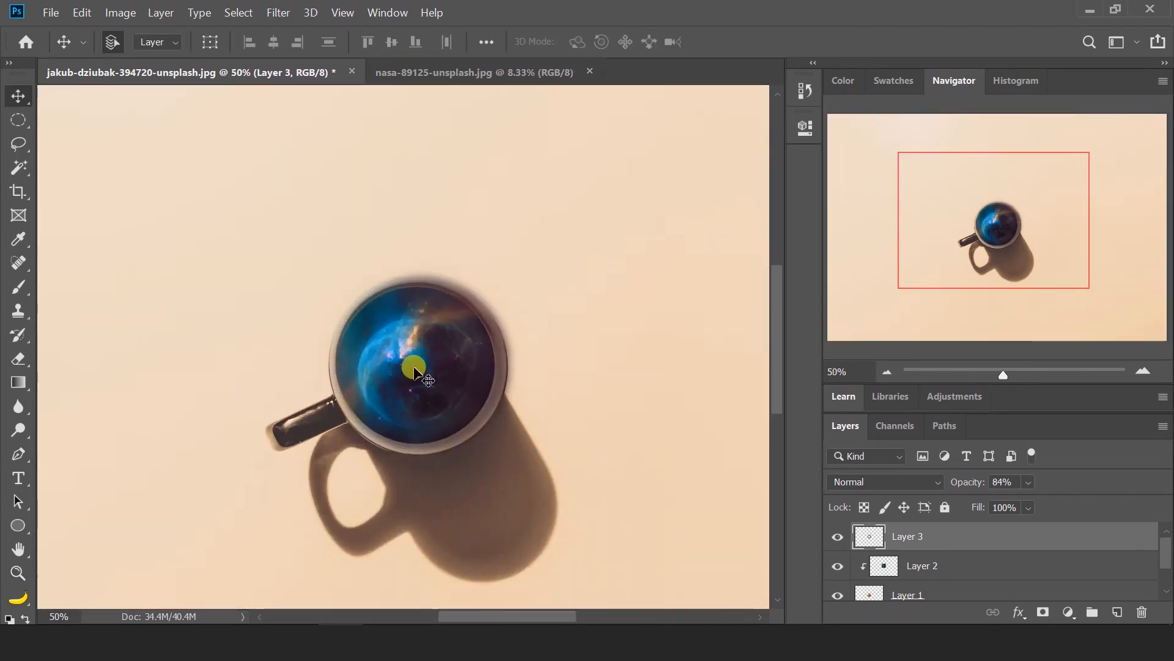
{"action": "key", "text": "z"}
{"action": "left_click_drag", "start_coordinate": [371, 356], "coordinate": [255, 320]}
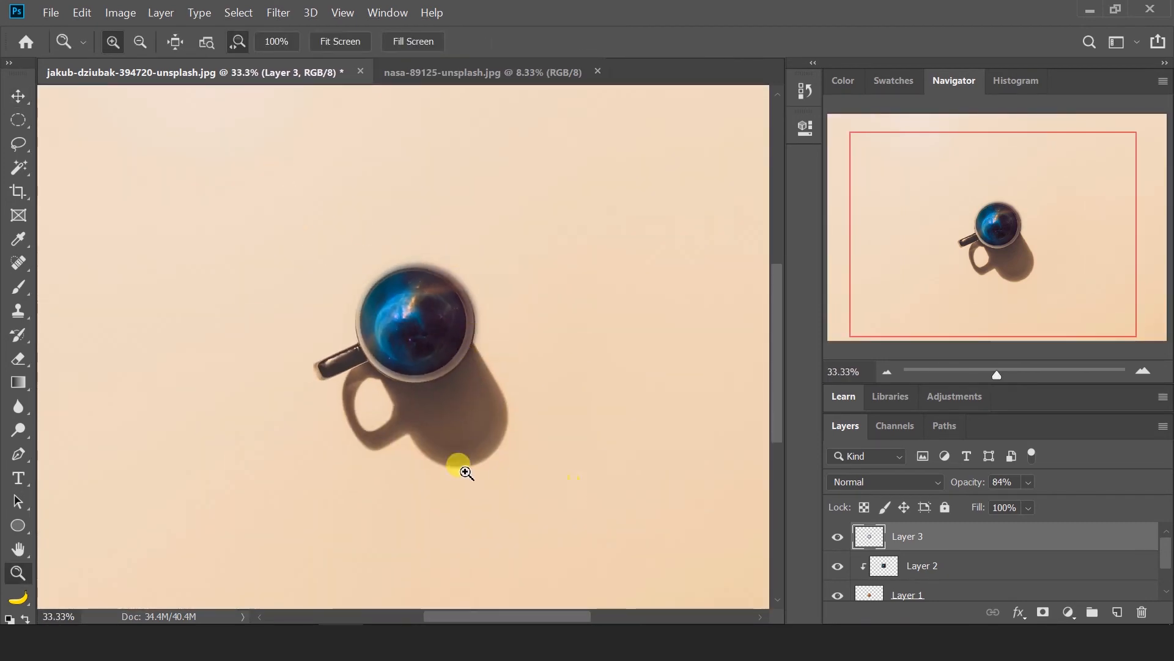
{"action": "left_click", "coordinate": [428, 398]}
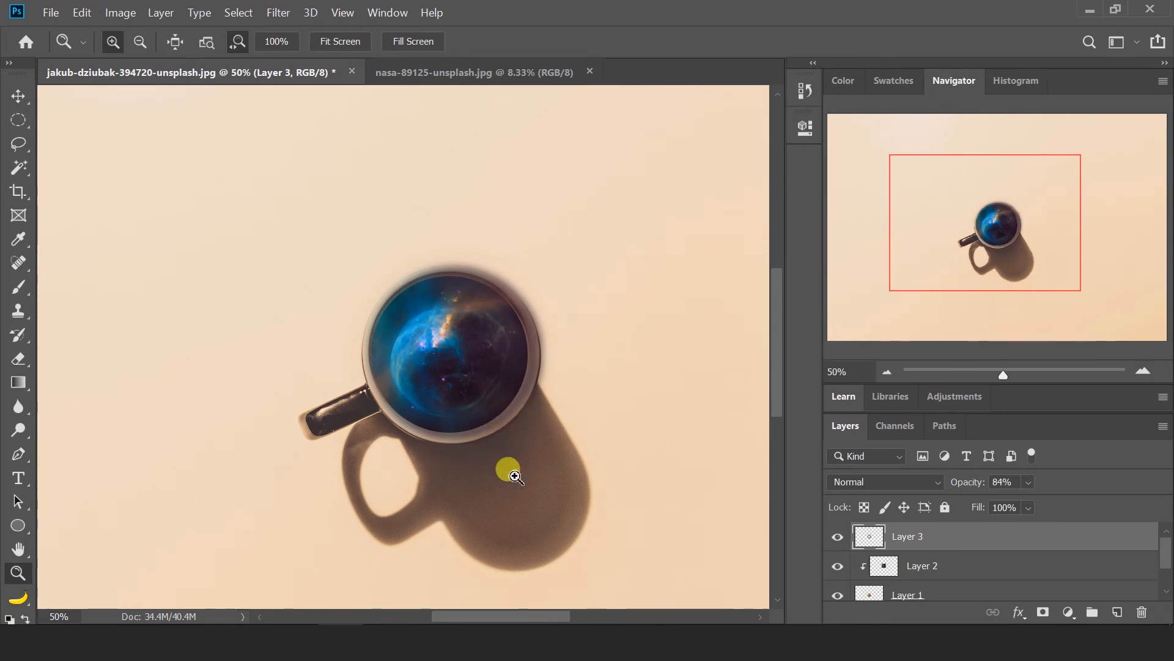